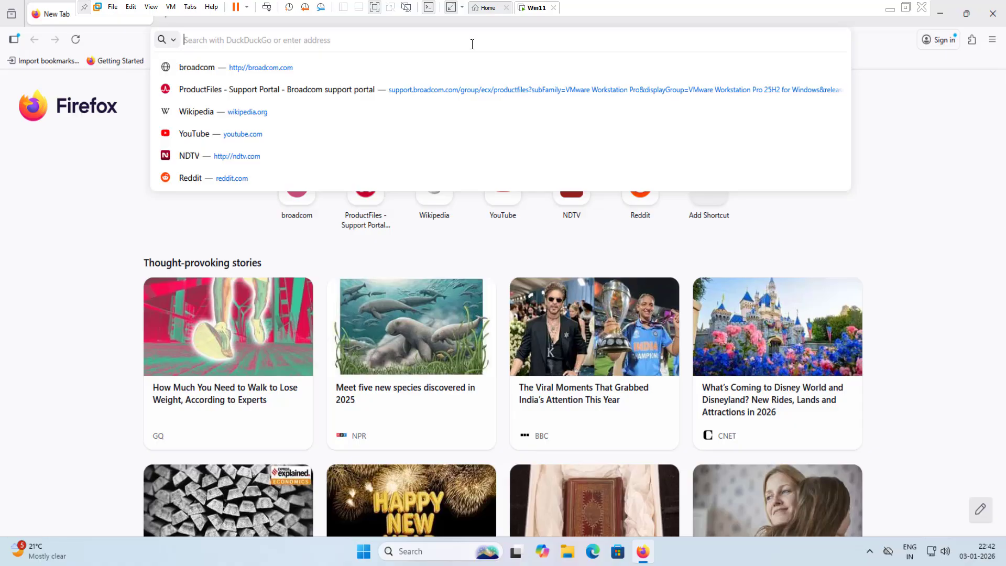
Search DuckDuckGo for 'parrotos' and open the Parrot Security result (parrotsec.org) in a new tab
type("parrotos")
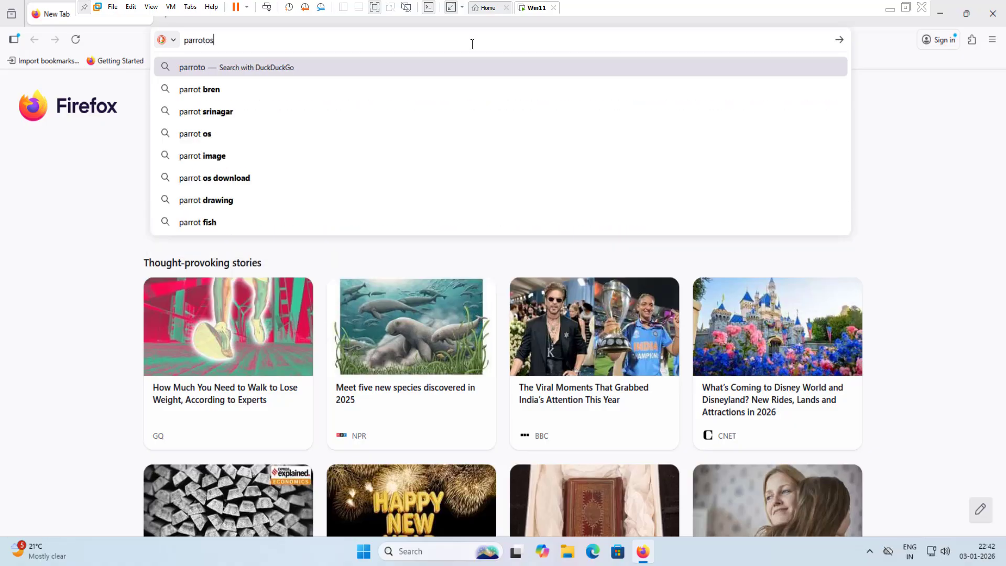
key("Return")
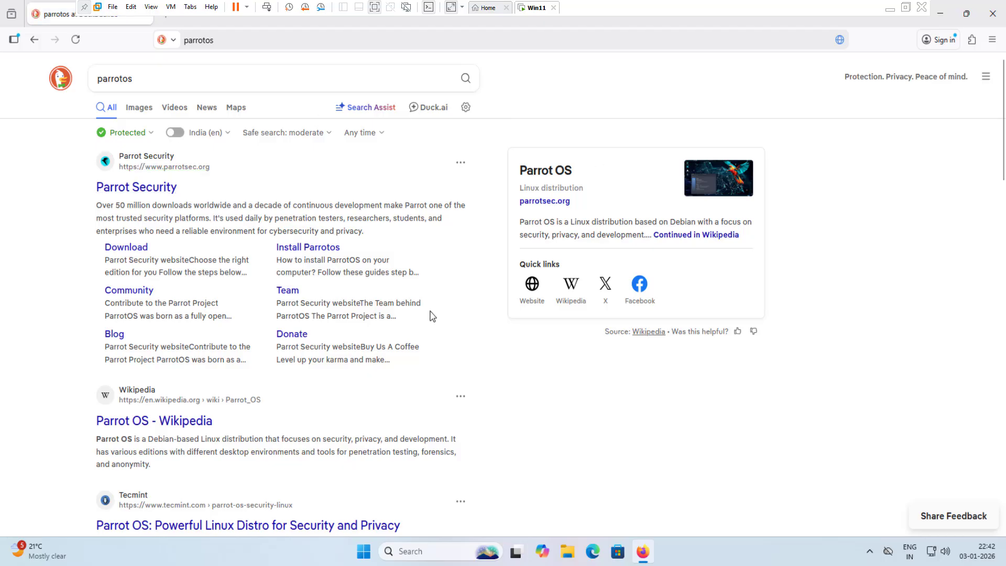
right_click(152, 186)
left_click(178, 199)
left_click(207, 23)
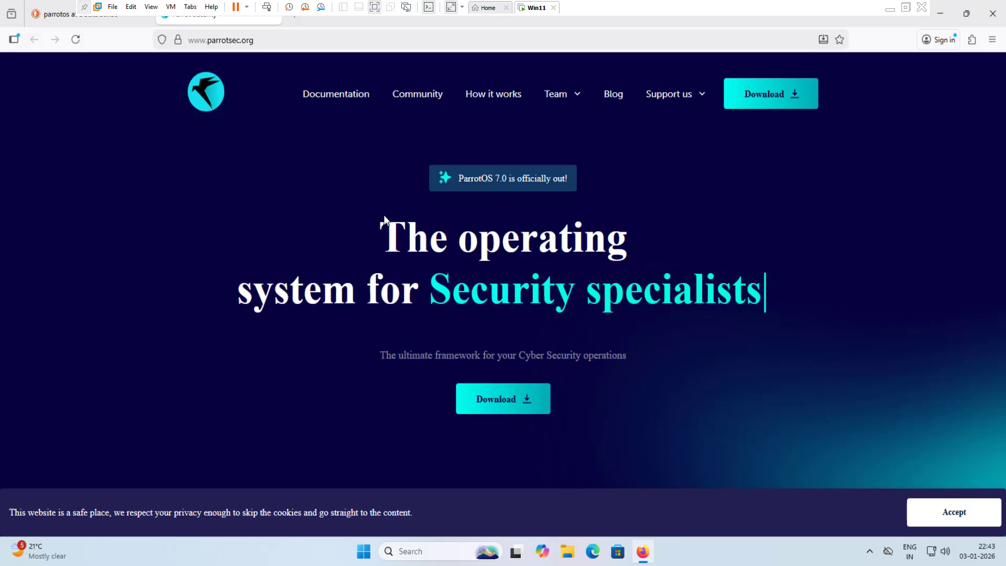
On parrotsec.org's Download page, choose the Live category and then the Security edition
left_click(504, 391)
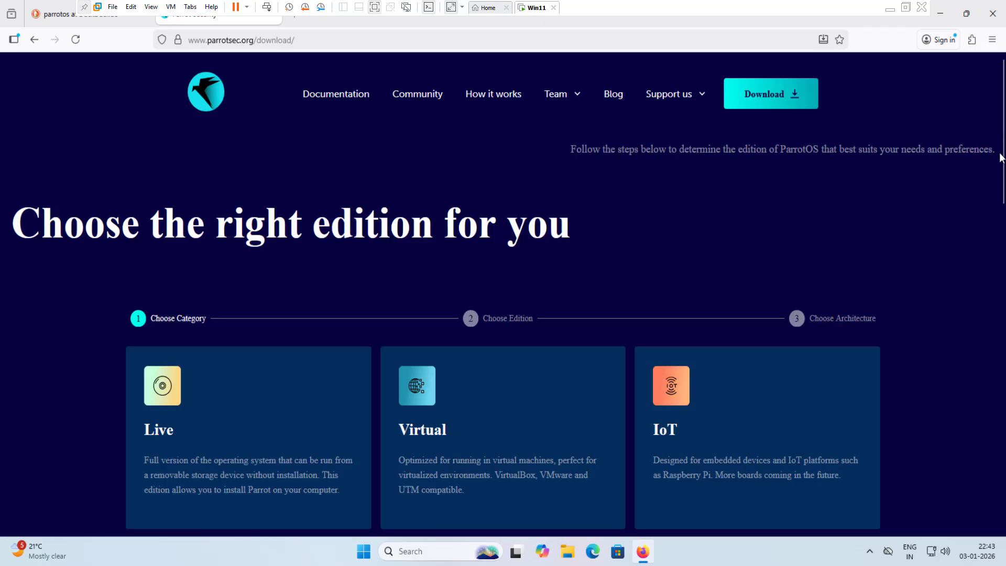
scroll(999, 197, "down", 2)
scroll(999, 201, "down", 1)
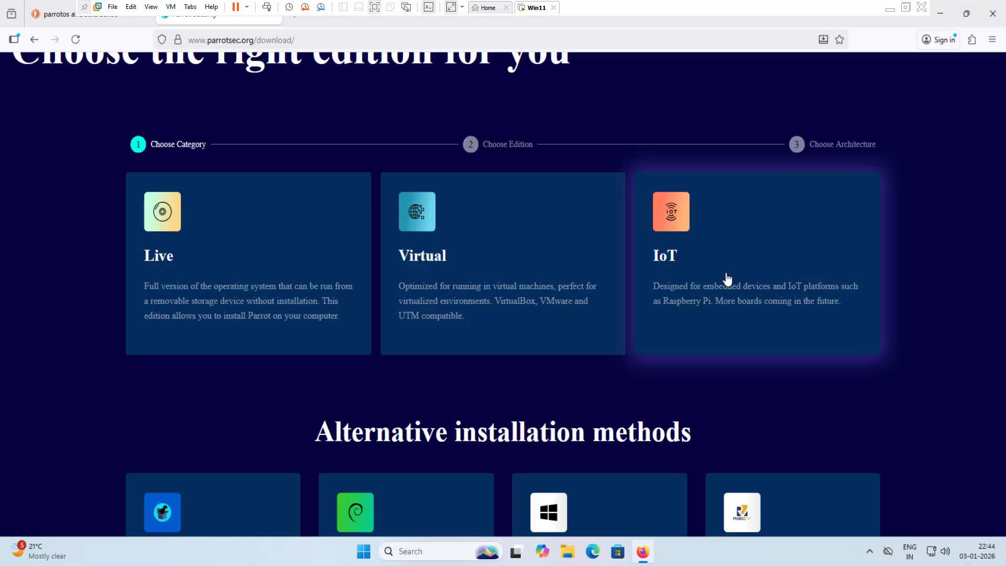
left_click(242, 263)
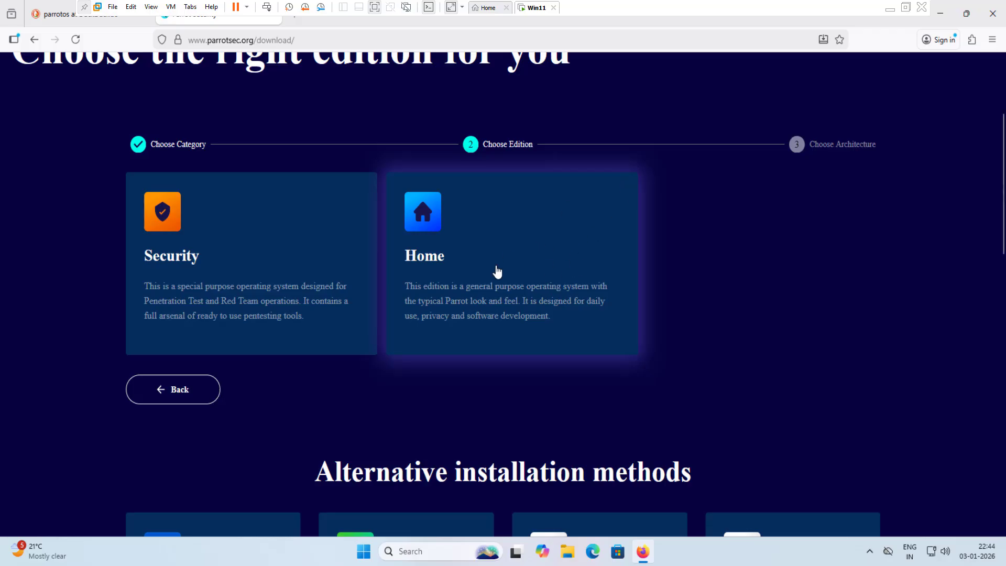
left_click(233, 248)
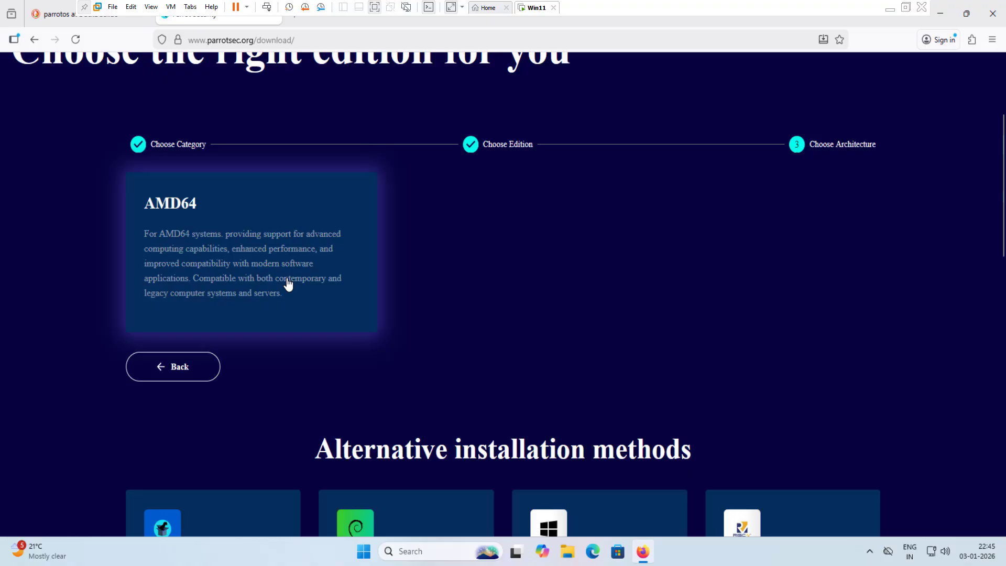
Choose AMD64 and download the 7.5 GB Parrot-security-7.0_amd64.iso from the Security Edition panel
left_click(282, 241)
left_click_drag(999, 146, 998, 195)
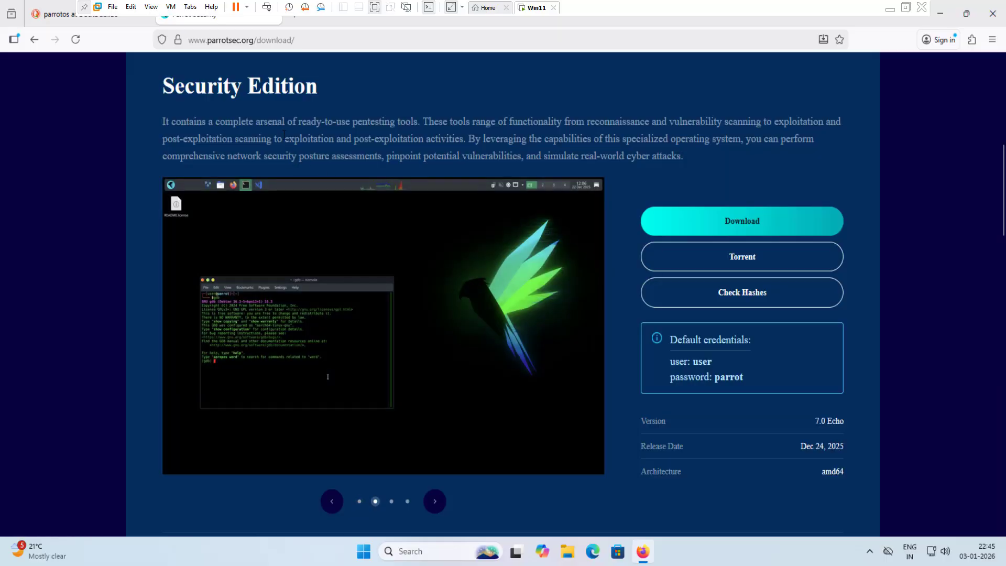
left_click(719, 225)
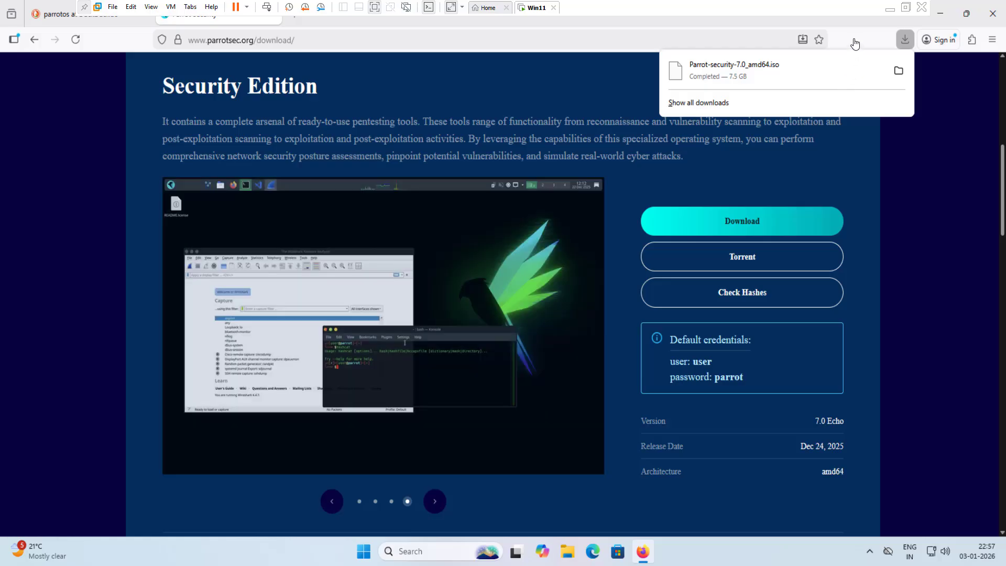
Reveal Parrot-security-7.0_amd64.iso in the Downloads folder and minimize Firefox to the desktop
left_click(898, 71)
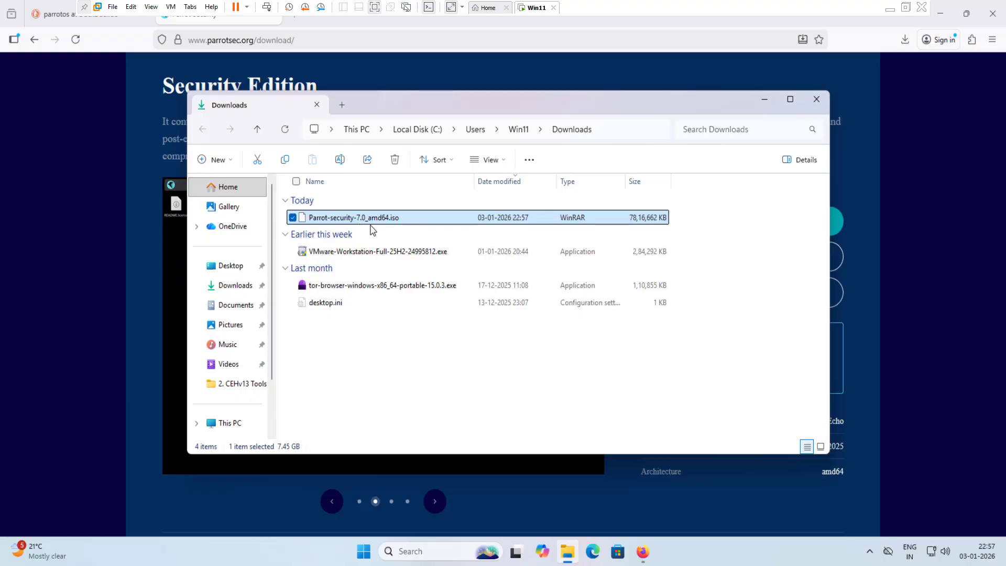
left_click_drag(511, 100, 631, 123)
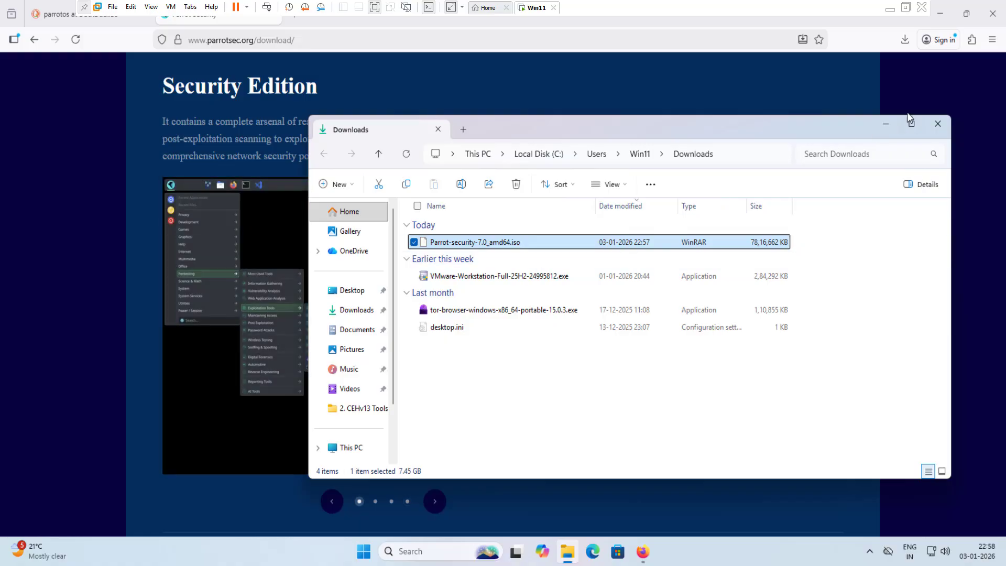
left_click(941, 14)
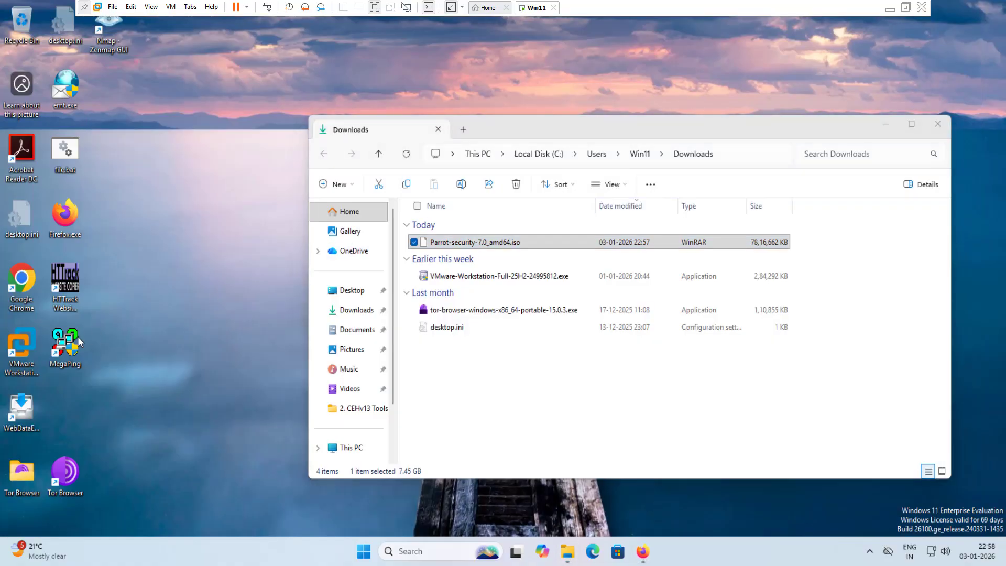
Launch VMware Workstation Pro from its desktop shortcut and open the File menu
double_click(25, 351)
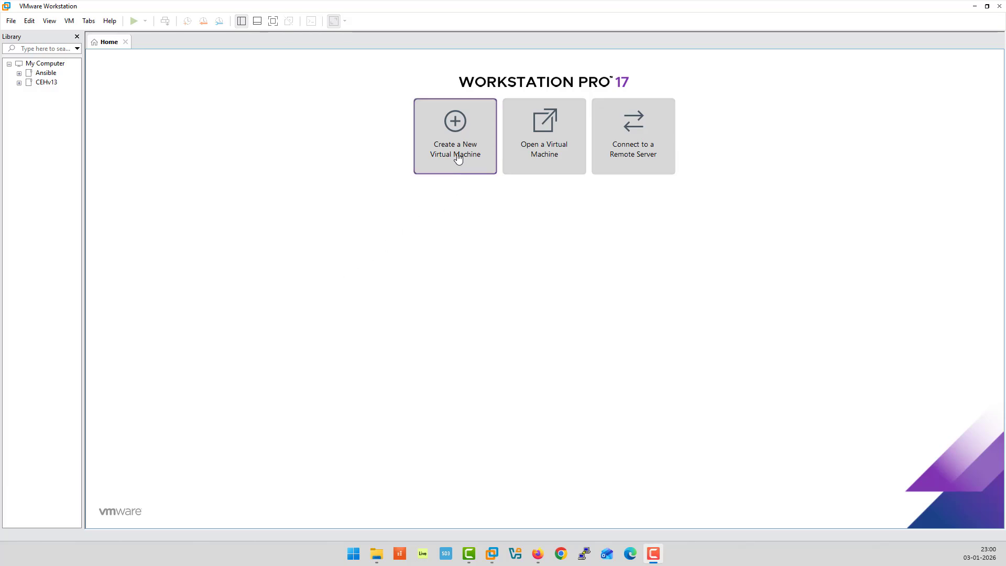
right_click(41, 147)
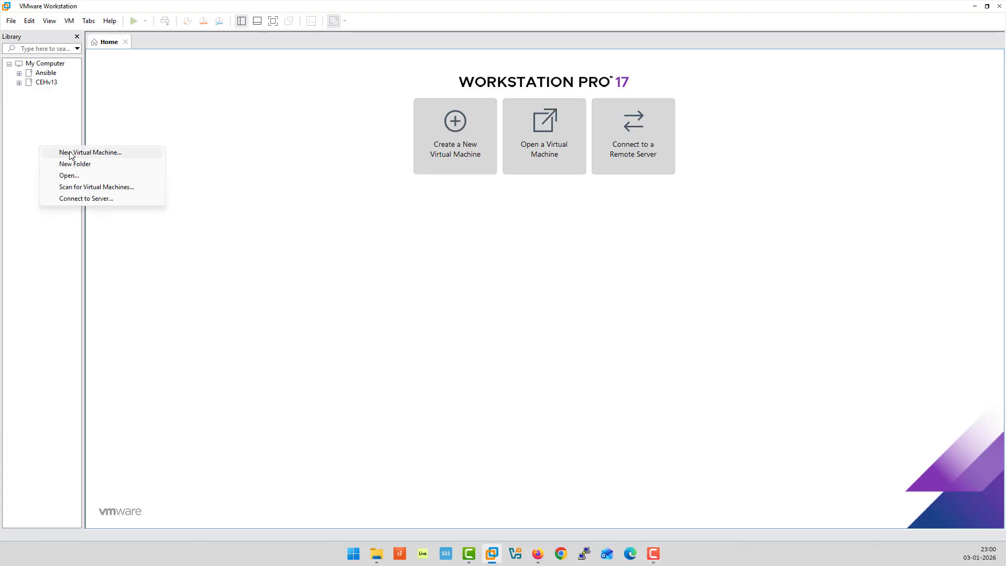
left_click(121, 122)
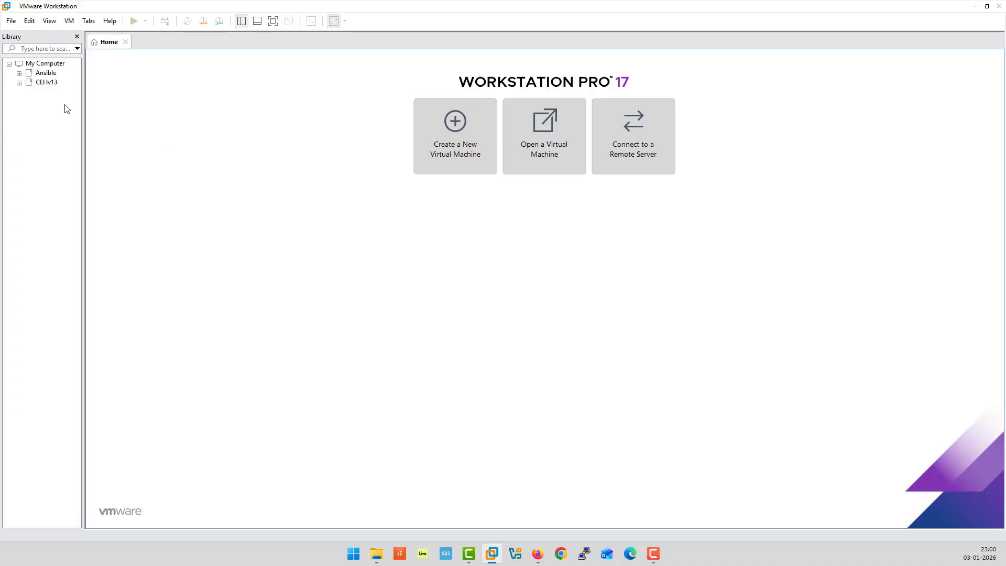
left_click(12, 21)
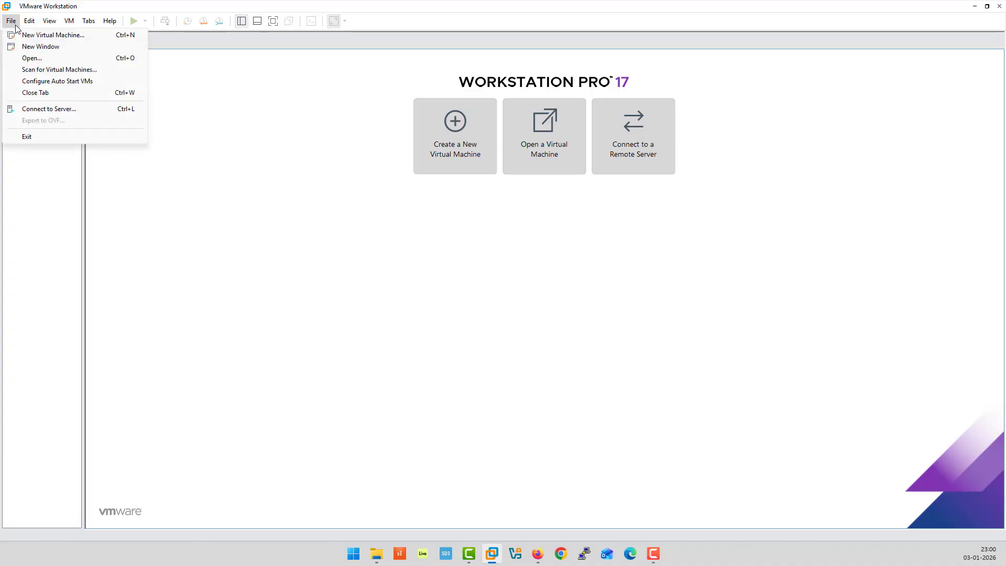
Start a Typical new virtual machine, install the OS later, and set the guest to Linux
left_click(54, 36)
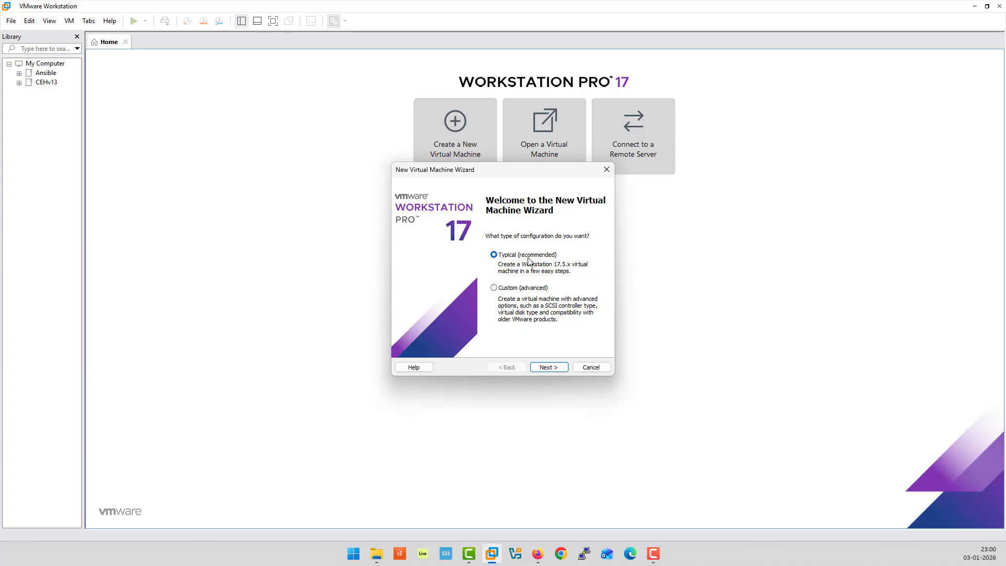
left_click(556, 369)
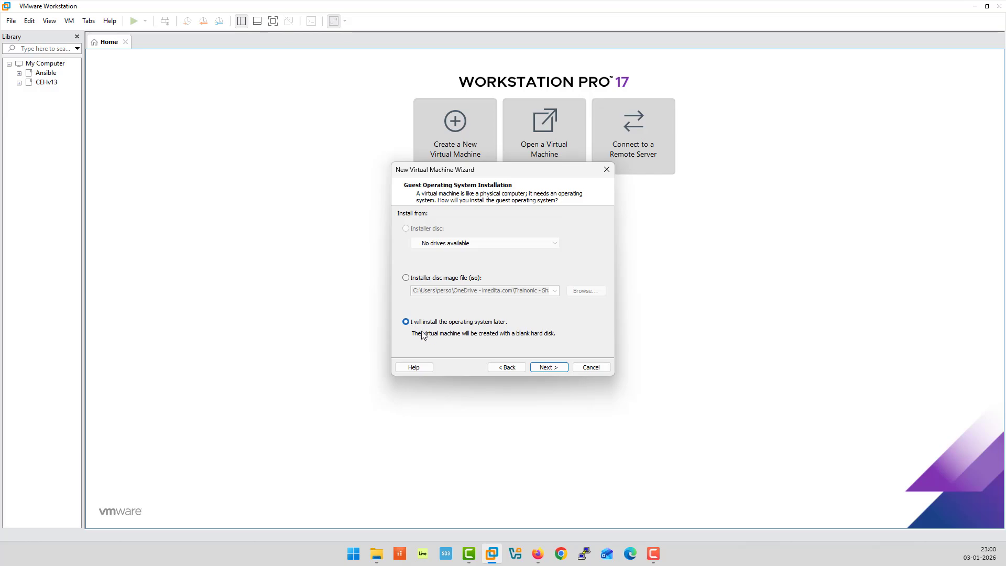
left_click(556, 369)
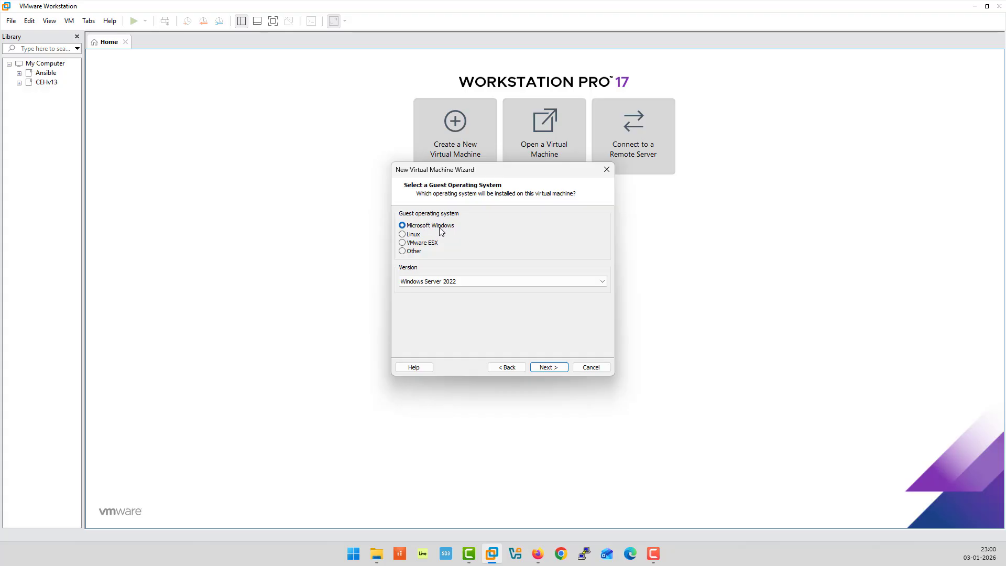
left_click(417, 235)
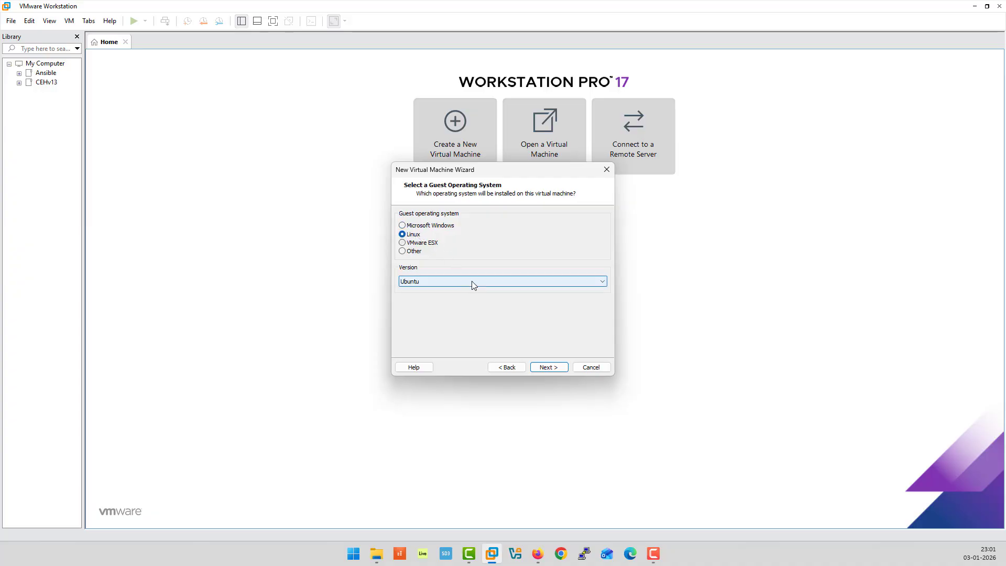
left_click(505, 282)
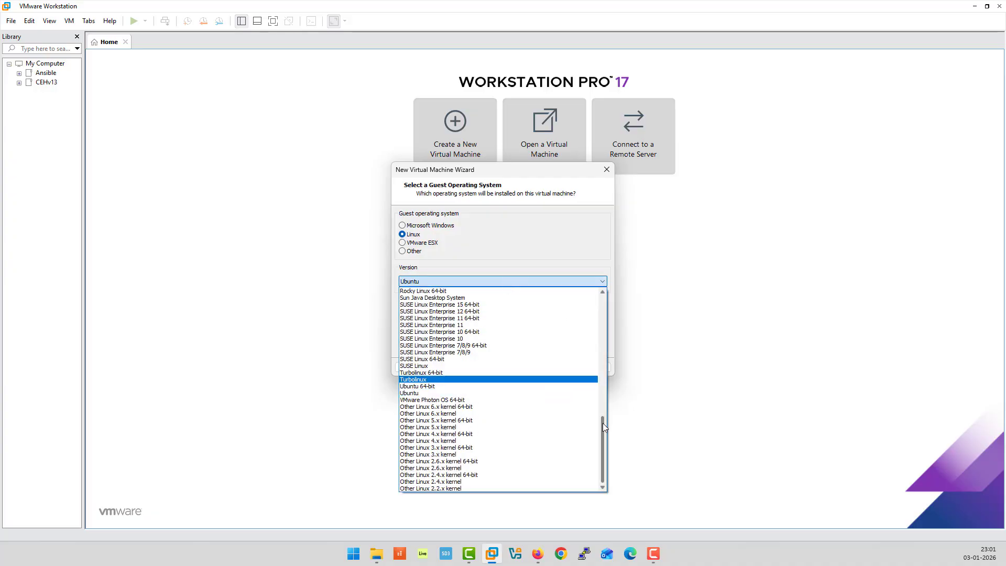
left_click_drag(603, 422, 599, 297)
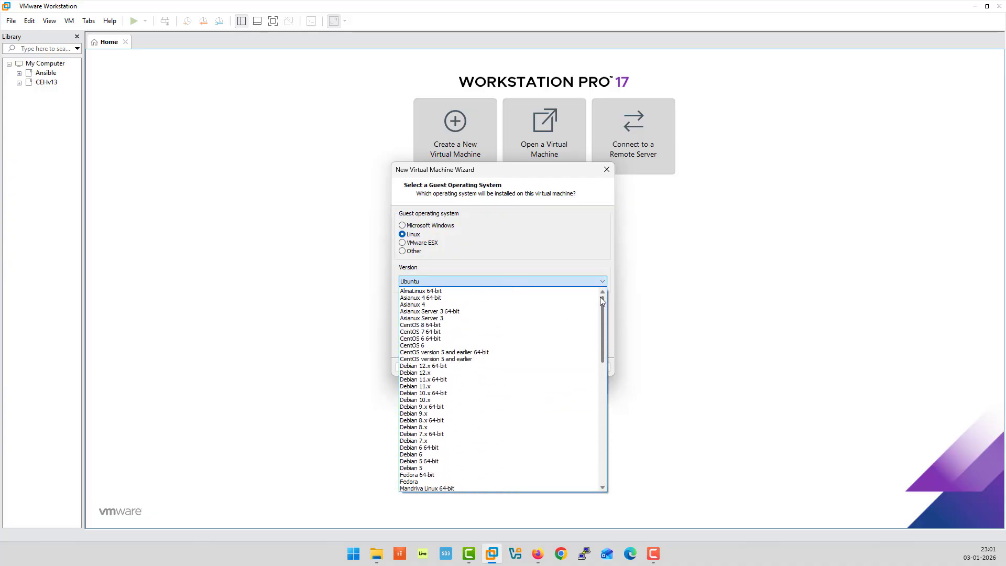
Pick Debian 12.x 64-bit as the version and name the machine ParrotOS-7.0
left_click(454, 366)
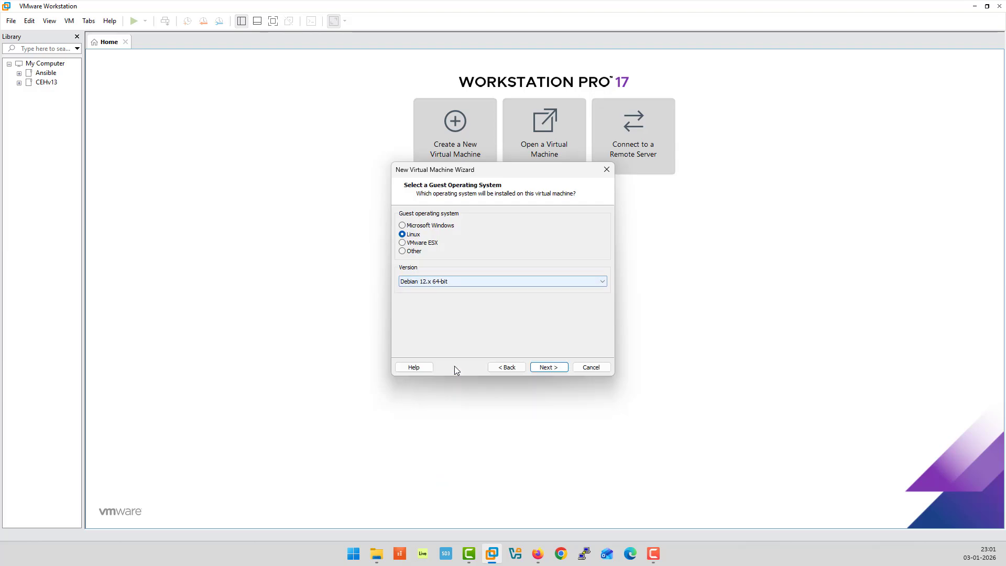
left_click(547, 368)
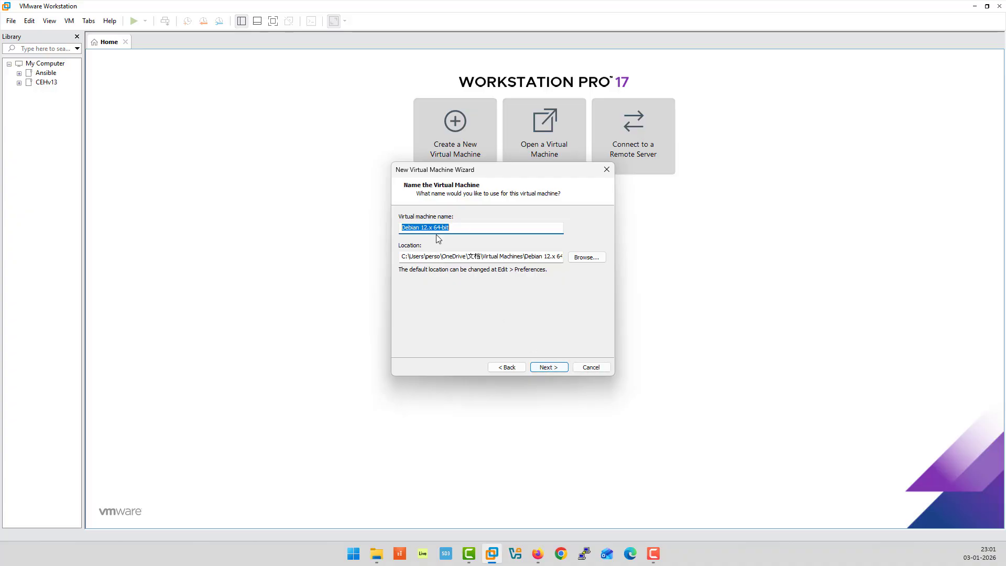
left_click(475, 225)
key("ctrl+a")
type("ParrotOS-7.0")
Give it a 30 GB disk stored as a single file and review the summary
left_click(548, 367)
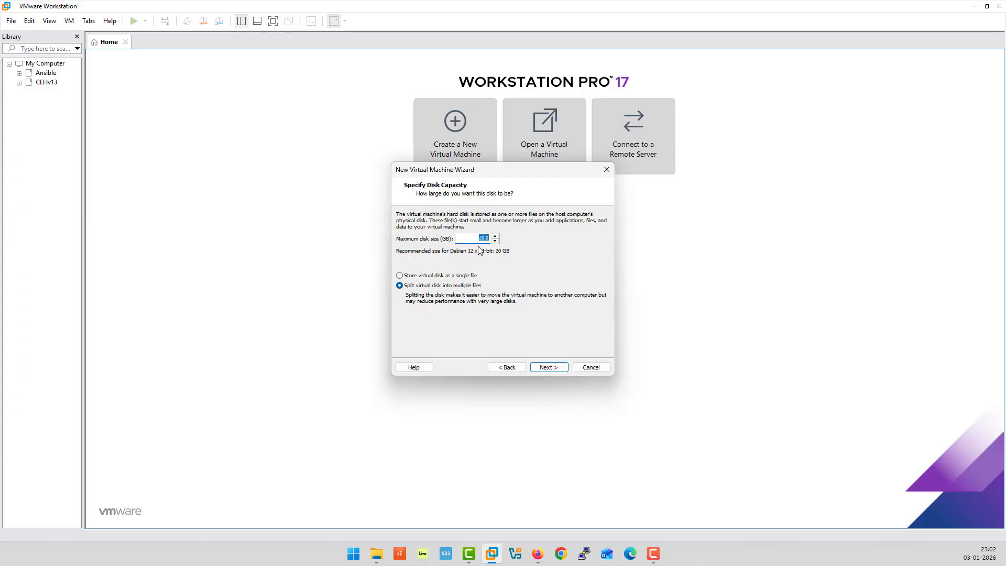
type("30")
left_click(410, 277)
left_click(554, 367)
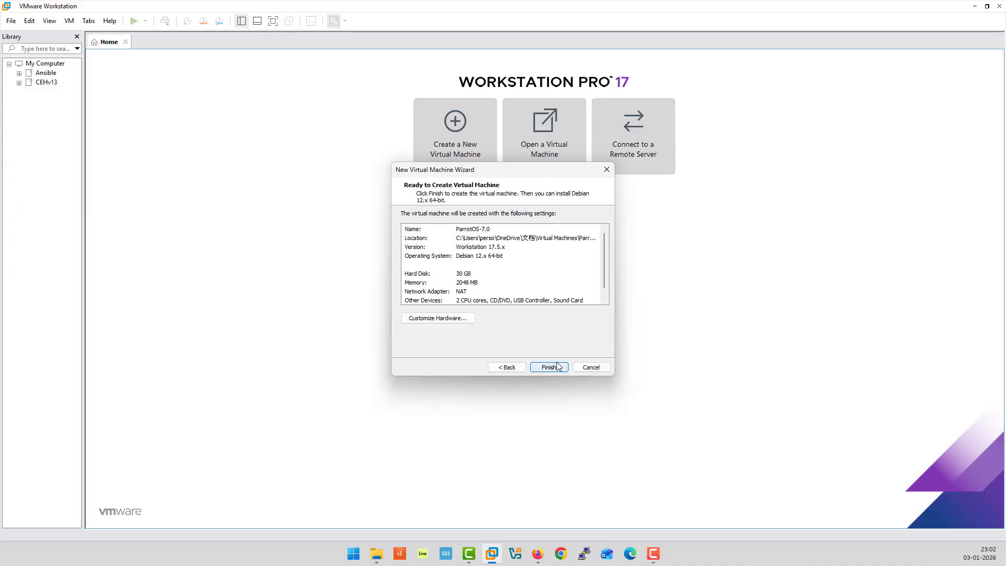
scroll(602, 266, "down", 1)
mouse_move(602, 266)
left_mouse_down()
mouse_move(606, 246)
mouse_move(607, 272)
mouse_move(605, 253)
left_mouse_up()
left_click_drag(602, 250, 602, 266)
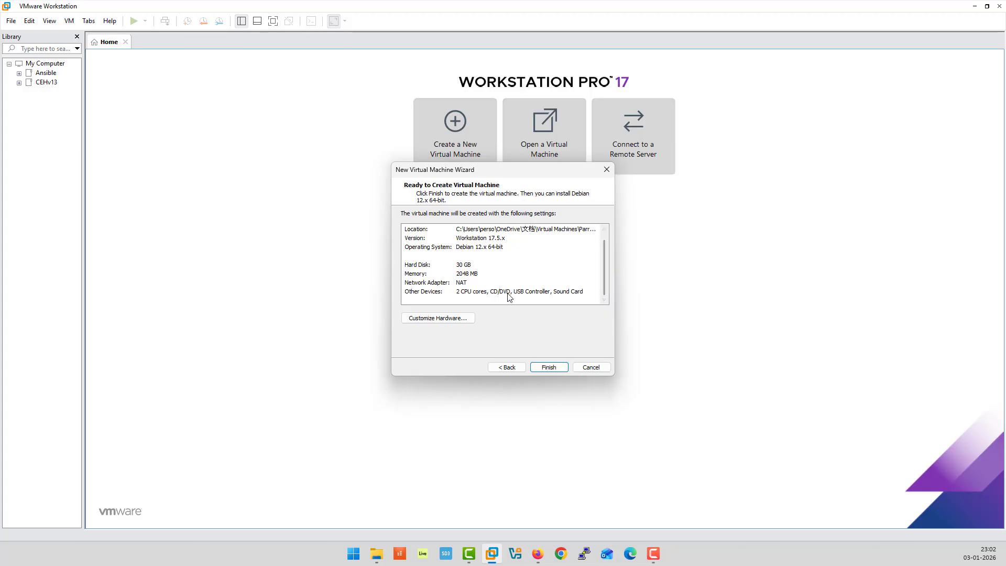
Point the New CD/DVD (SATA) drive to the Parrot-security-7.0_amd64.iso image in Downloads
left_click(437, 318)
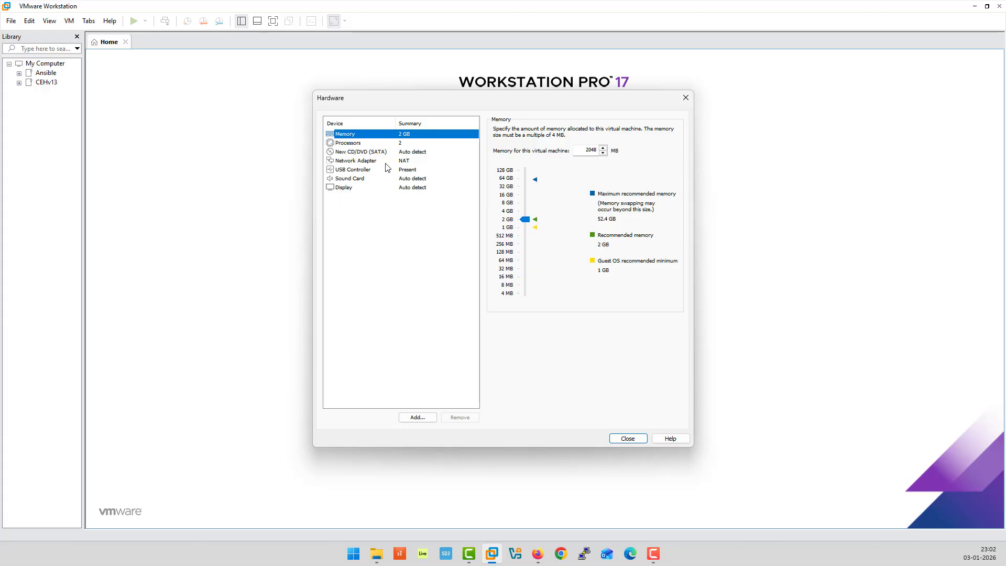
left_click(375, 153)
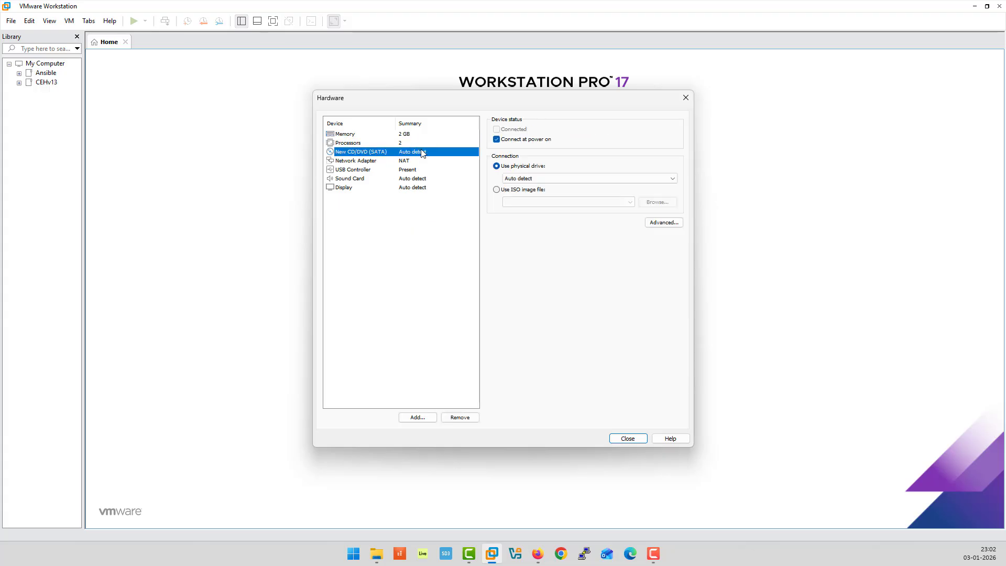
left_click(496, 189)
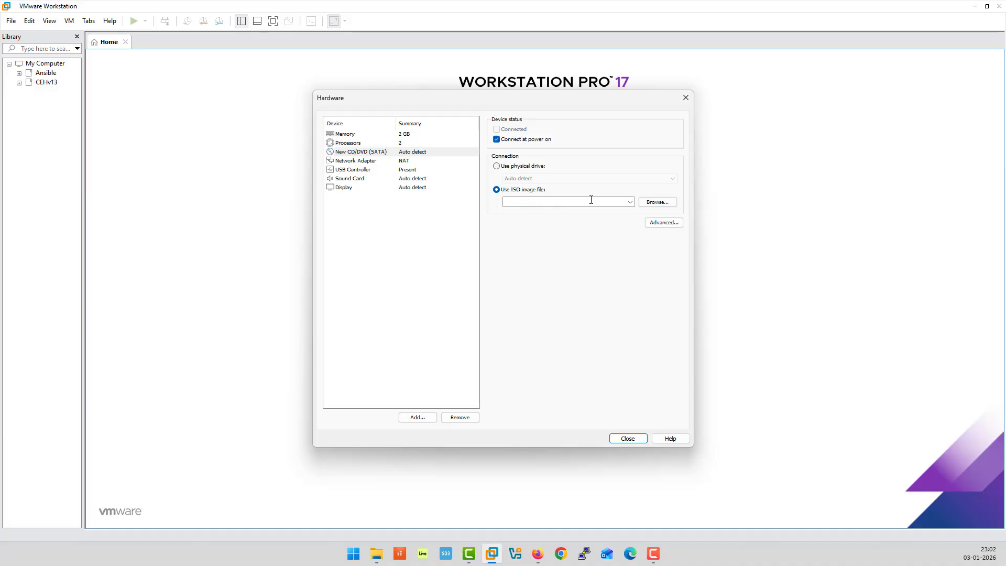
left_click(657, 202)
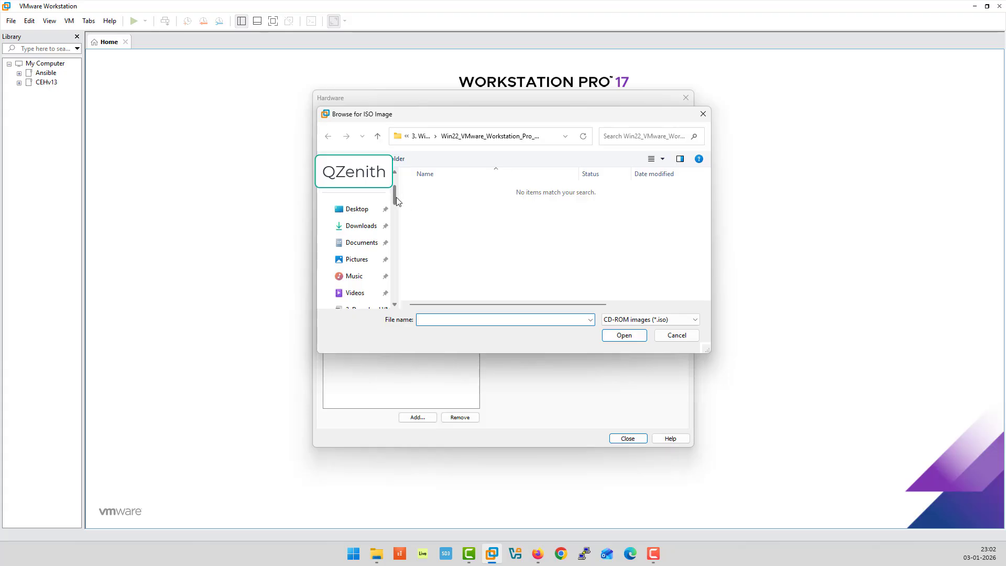
left_click_drag(396, 201, 397, 204)
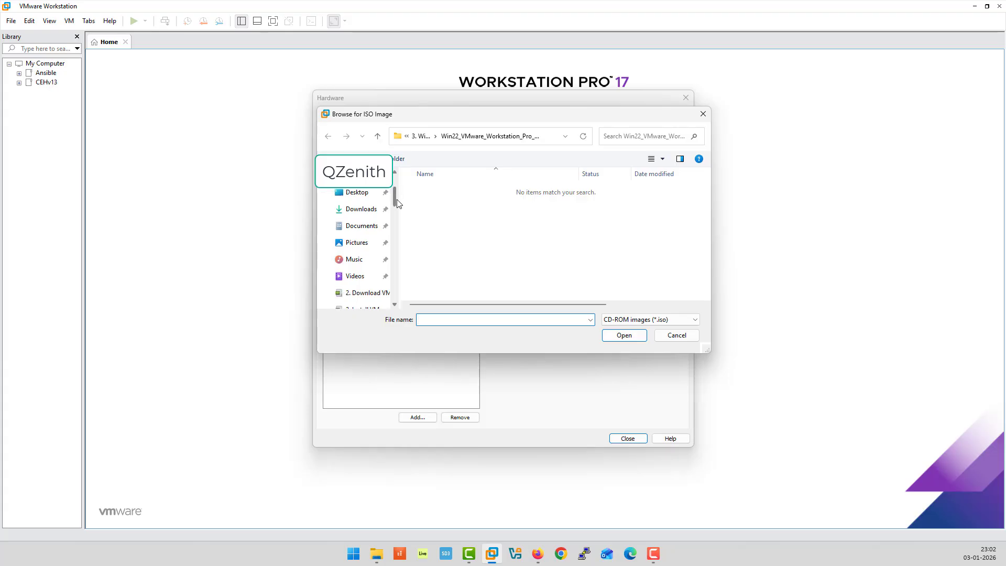
left_click(367, 210)
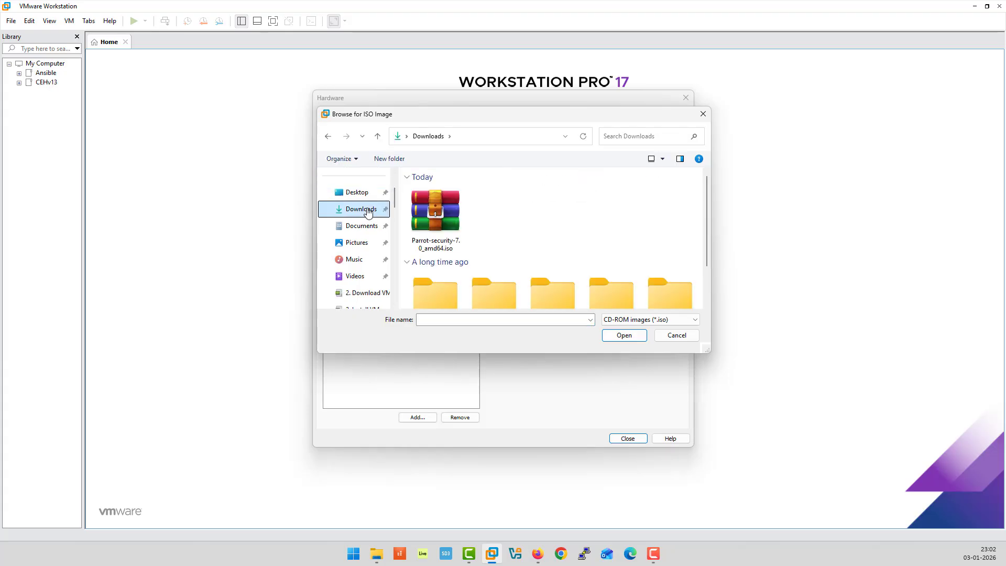
left_click(437, 212)
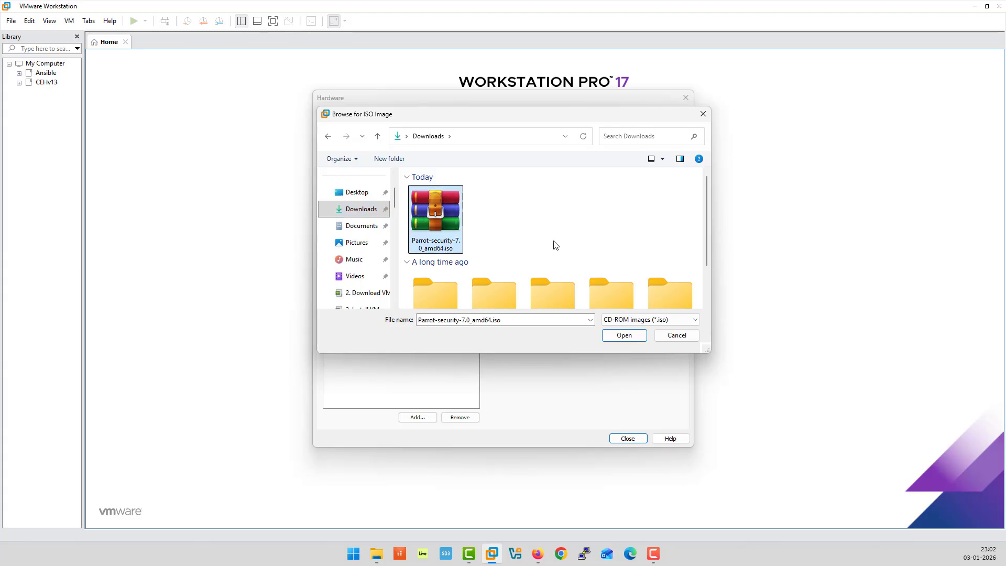
left_click(622, 335)
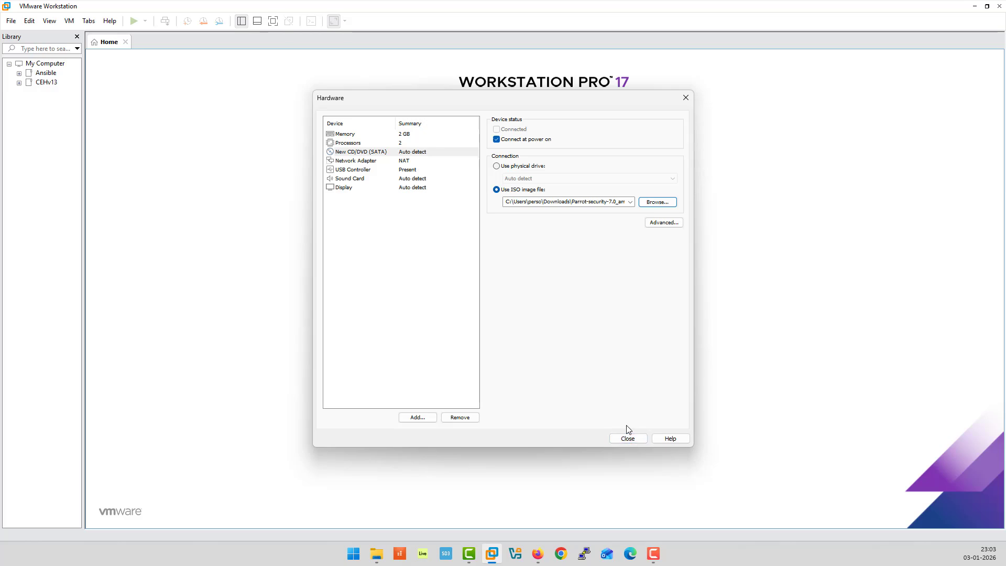
Raise the VM's memory to 4096 MB (4 GB) and close the hardware settings
left_click(394, 134)
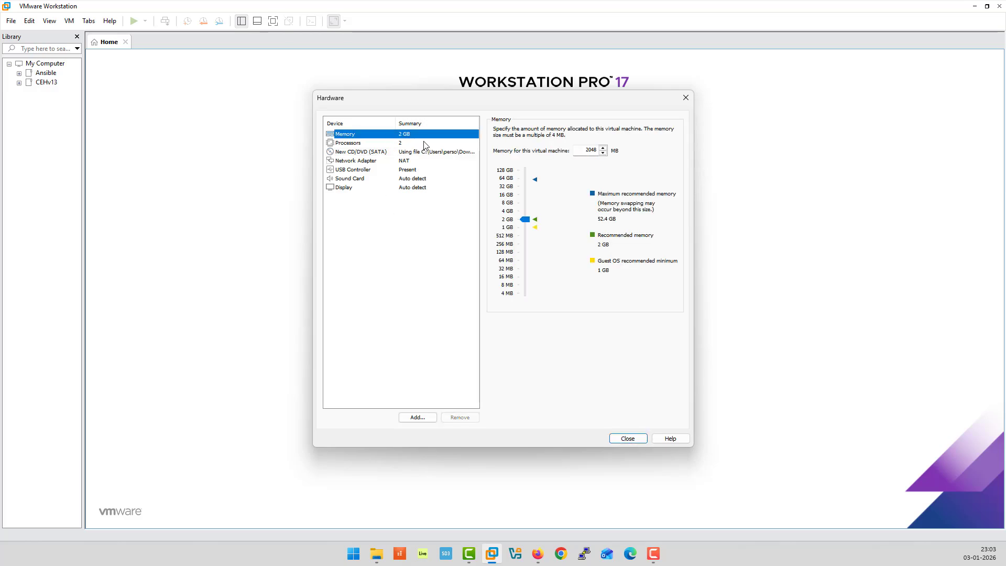
left_click(511, 213)
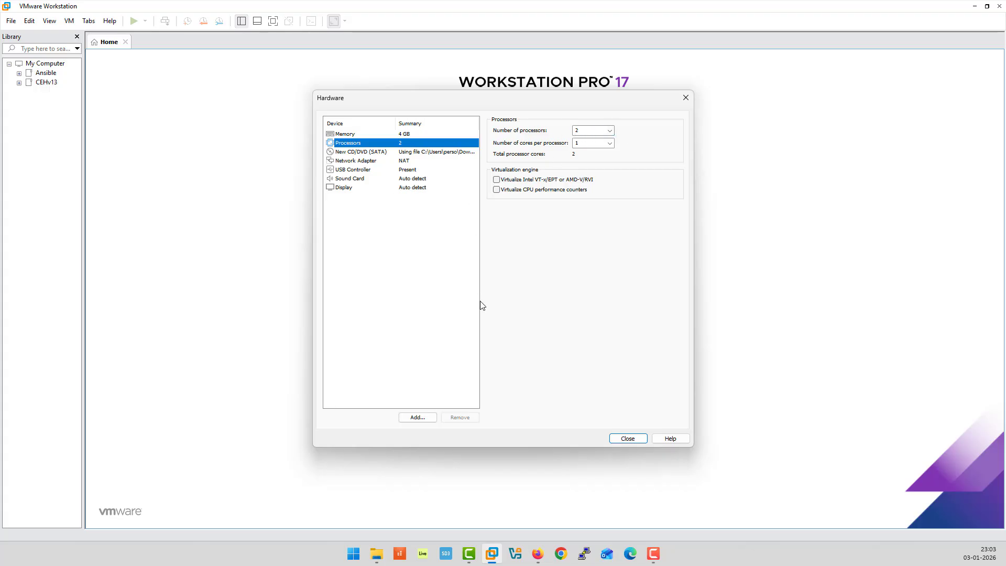
left_click(621, 439)
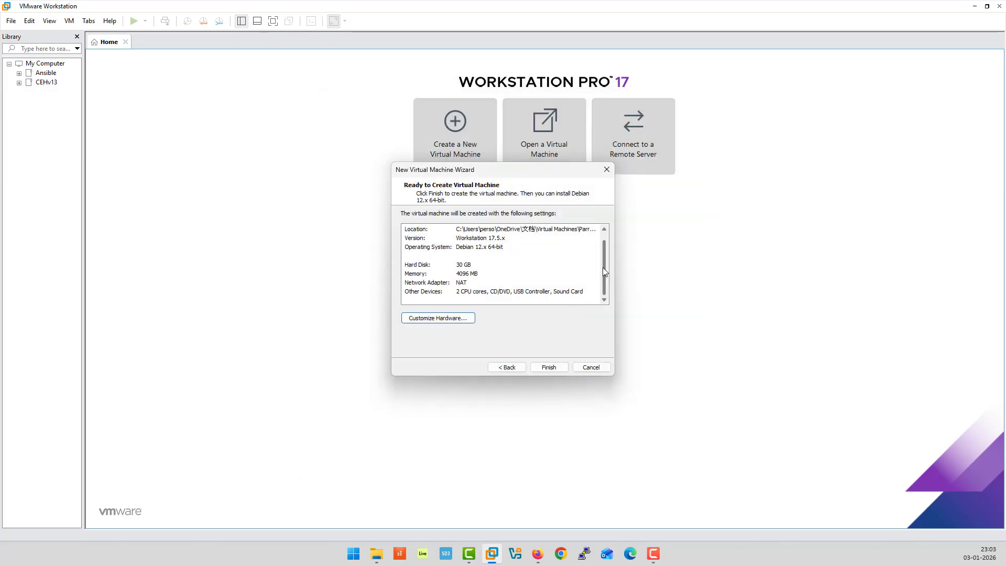
Finish the wizard, creating ParrotOS-7.0 with 4 GB memory, 2 processors and a 30 GB disk
mouse_move(602, 268)
left_mouse_down()
mouse_move(603, 259)
mouse_move(605, 285)
left_mouse_up()
left_click(553, 367)
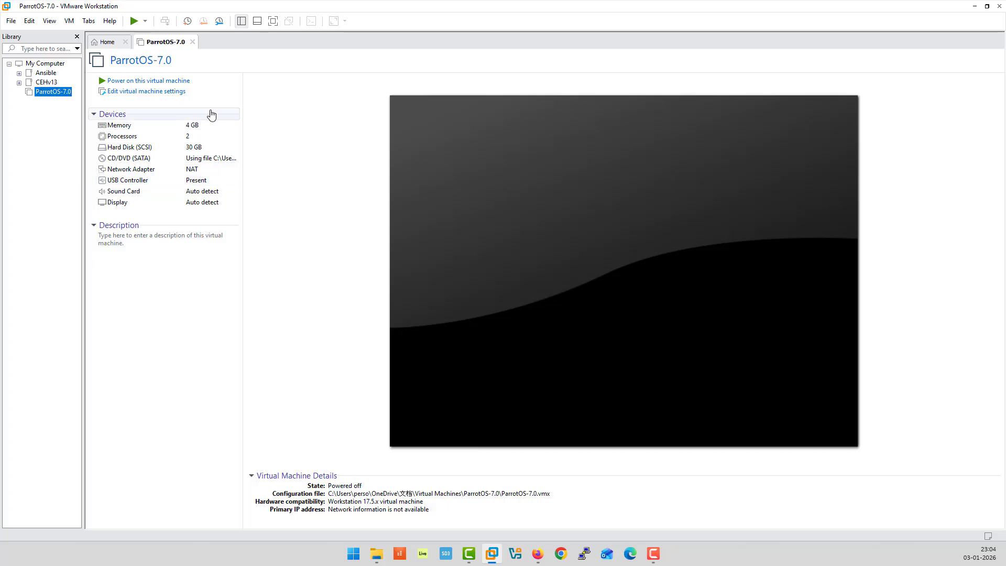
Power on the ParrotOS-7.0 VM and browse its boot menu options
left_click(171, 81)
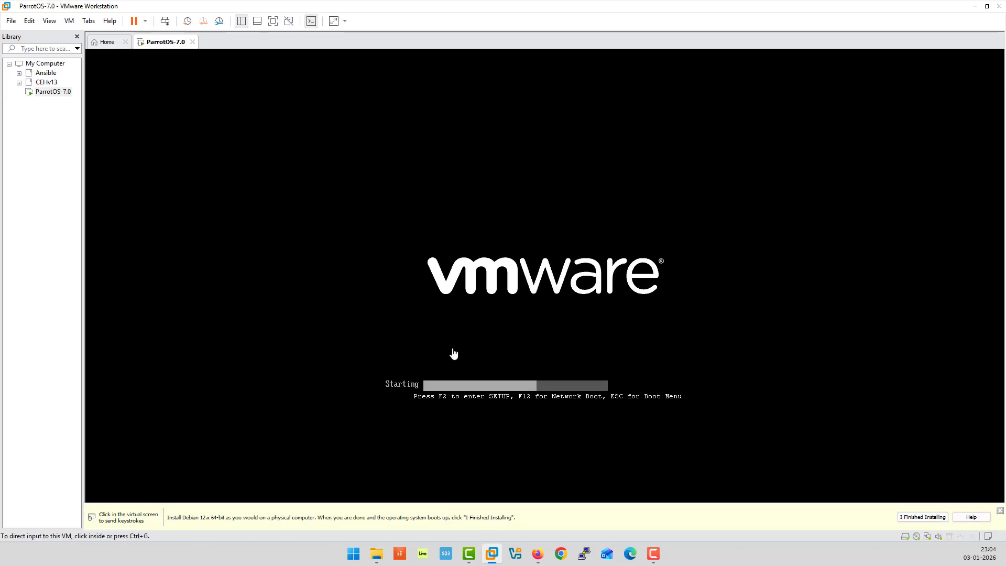
left_click(485, 316)
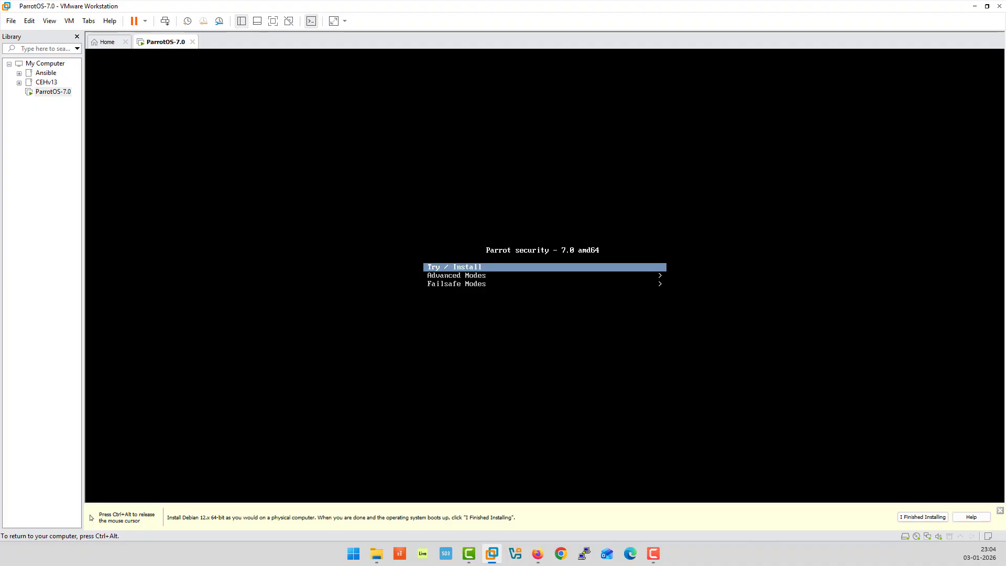
key("Down")
key("Down")
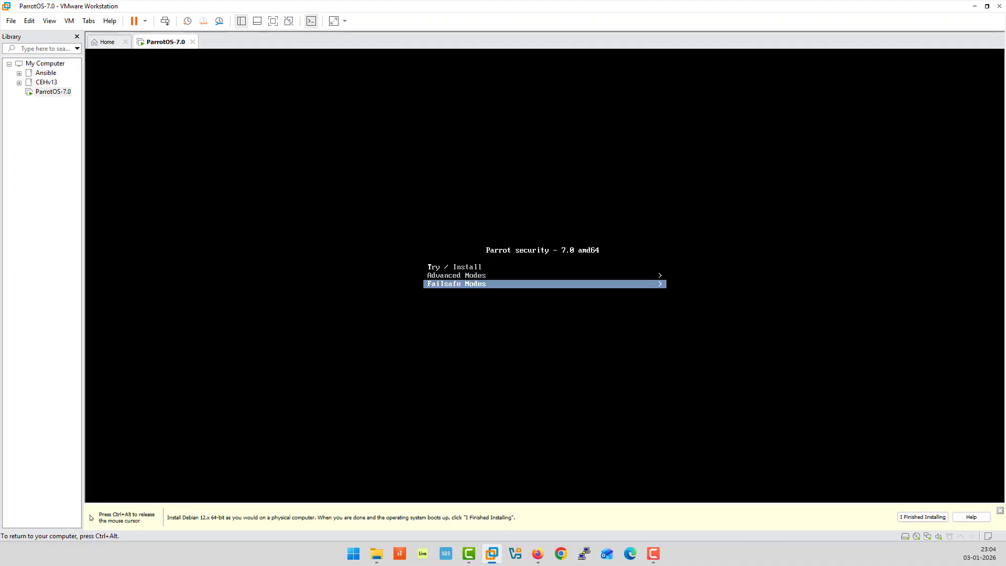
key("Up")
key("Up")
key("ctrl+alt")
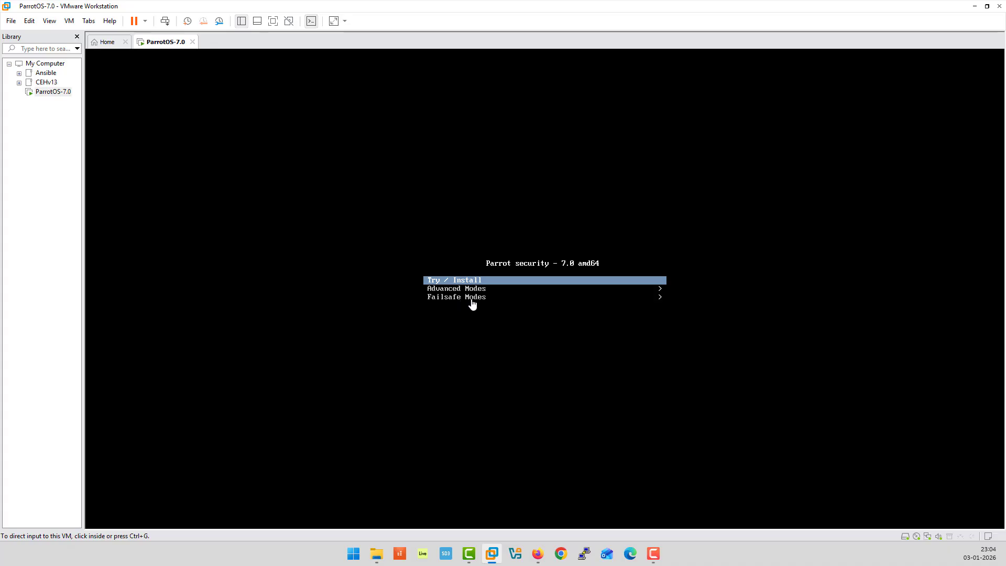
Boot the Try / Install entry from the Parrot boot menu
left_click(440, 310)
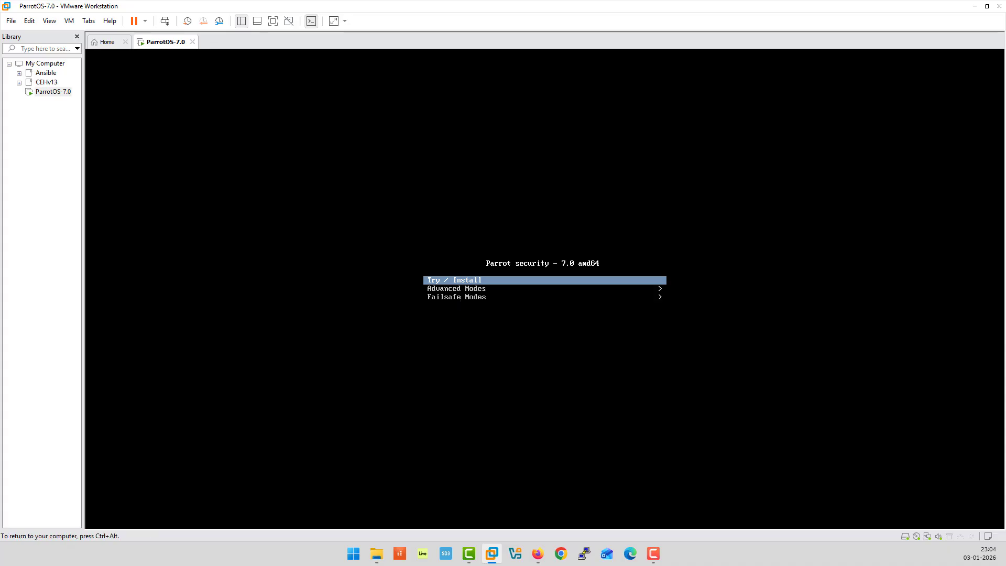
key("Down")
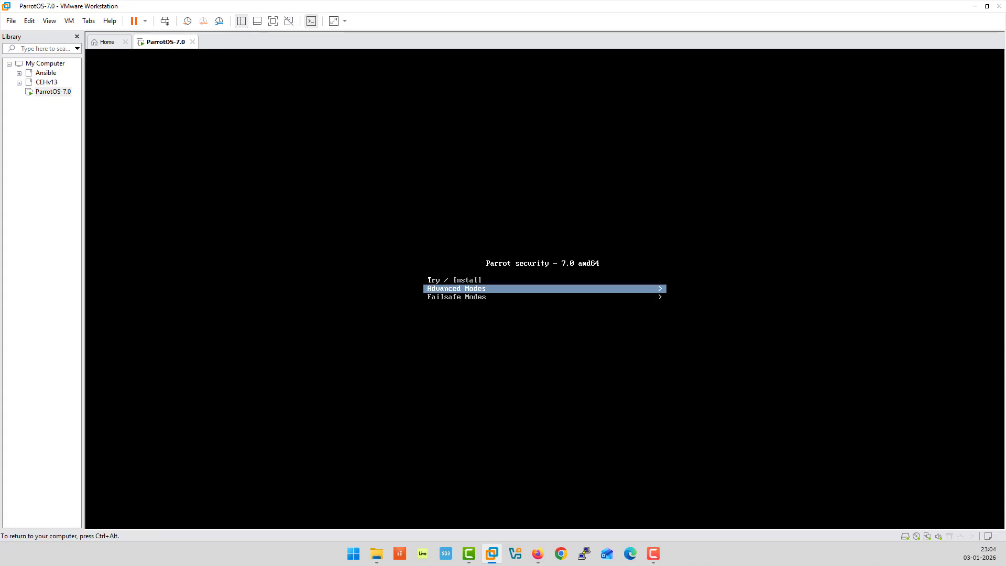
key("Up")
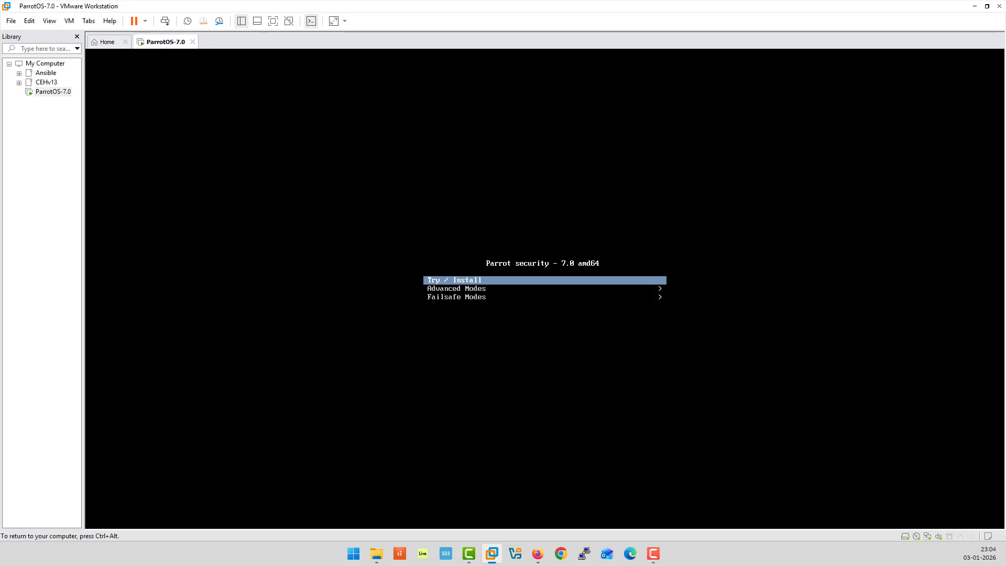
key("Down")
key("Up")
key("Return")
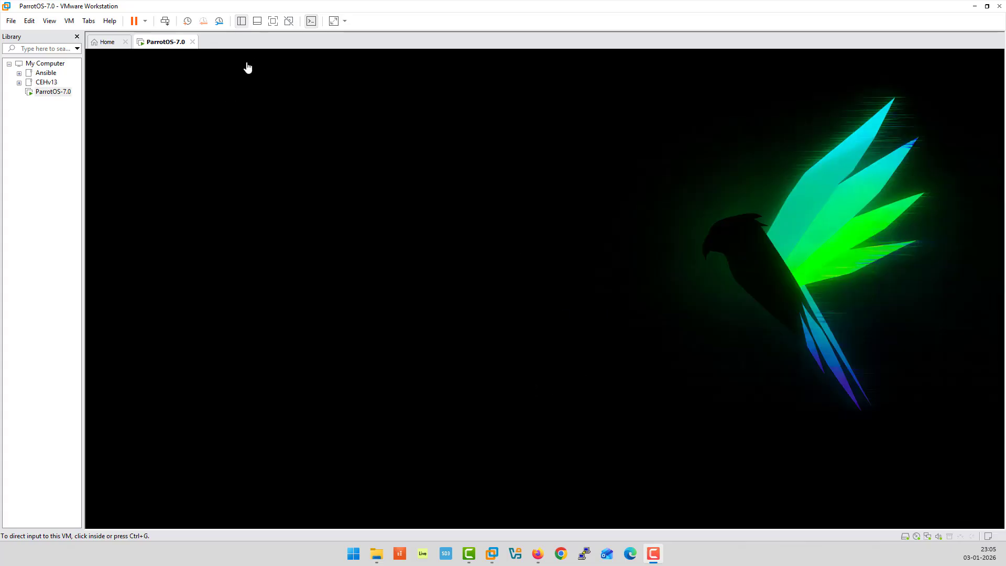
Switch the Parrot VM to full screen and close the Parrot Updater notification
left_click(273, 21)
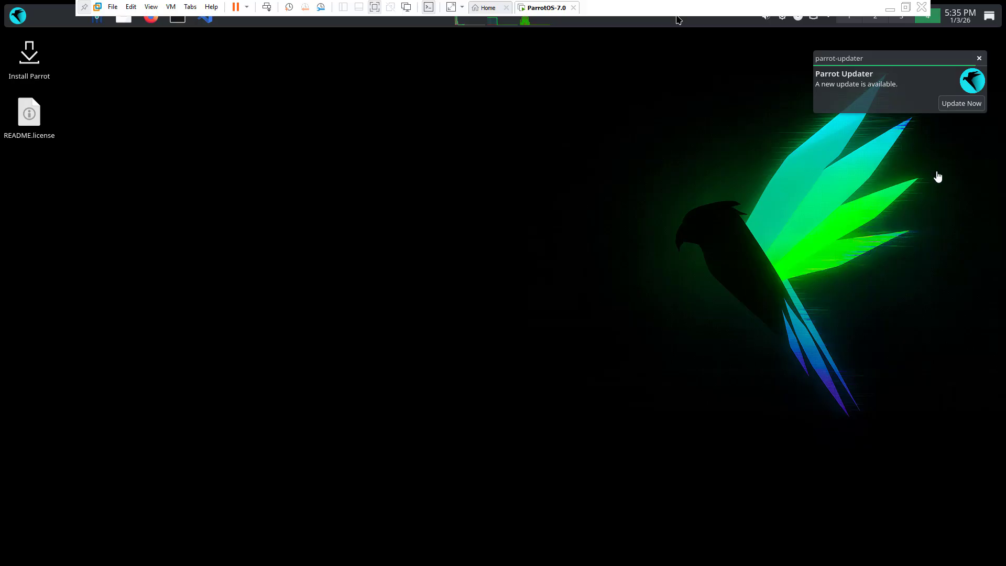
left_click(979, 59)
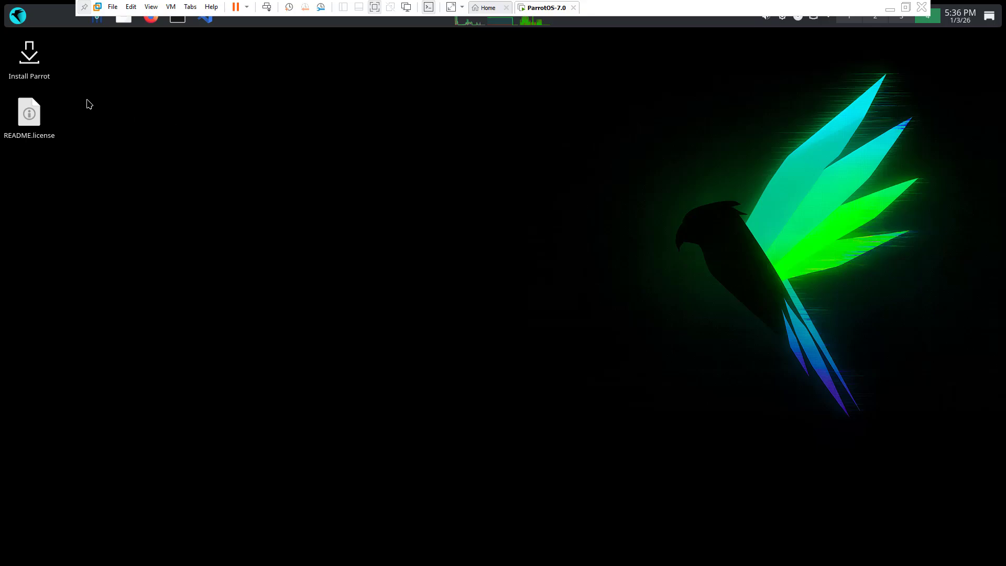
Launch Install Parrot from the desktop and move the installer window up slightly
double_click(30, 75)
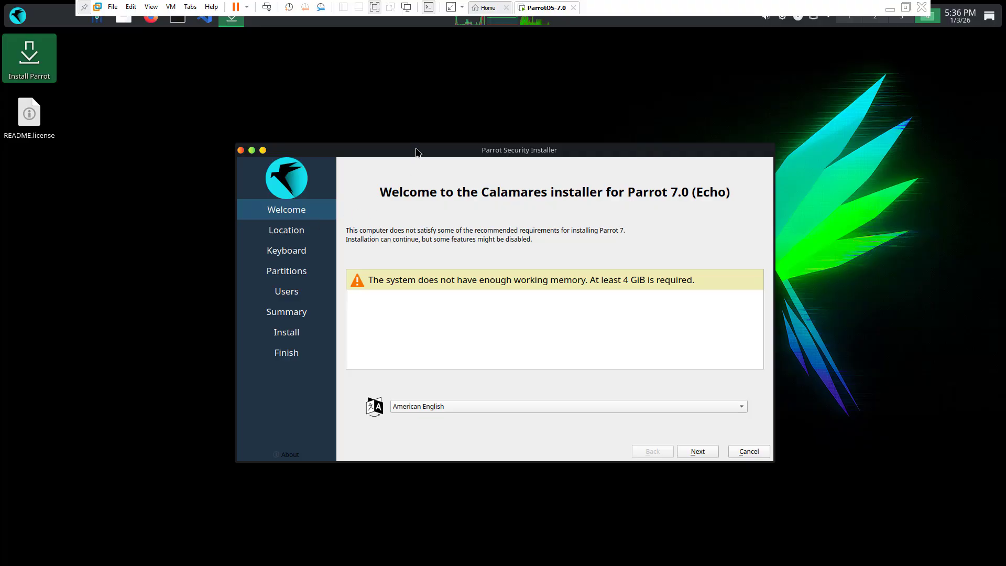
left_click_drag(415, 150, 417, 129)
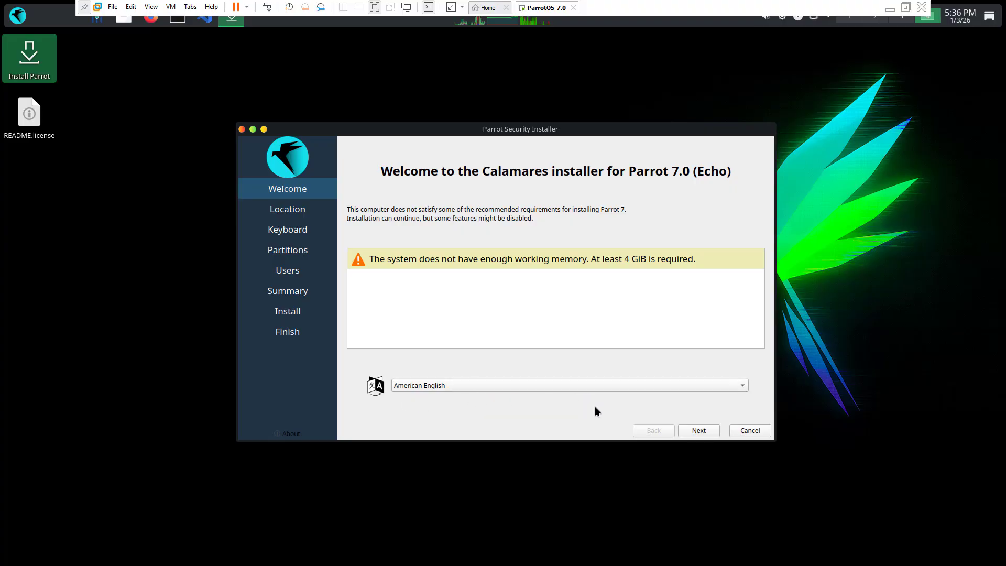
Pick Asia/Kolkata as timezone, keep English (US) keyboard, and advance to Partitions
left_click(697, 432)
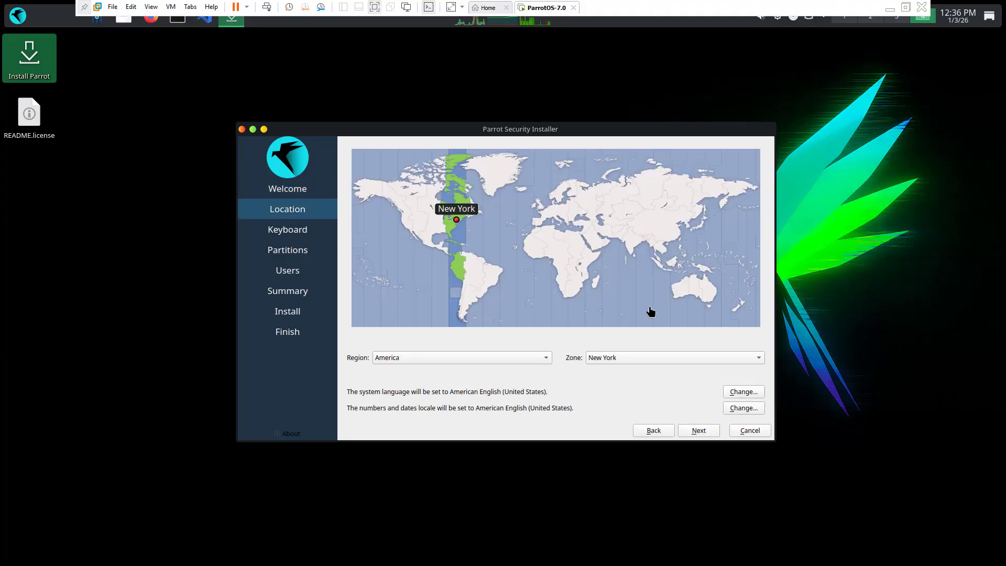
left_click(634, 242)
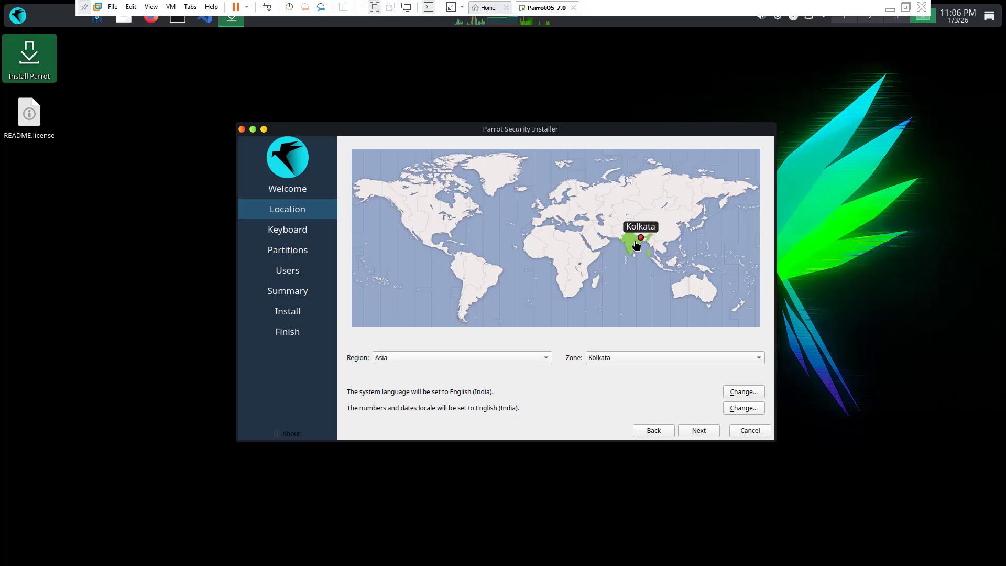
left_click(696, 430)
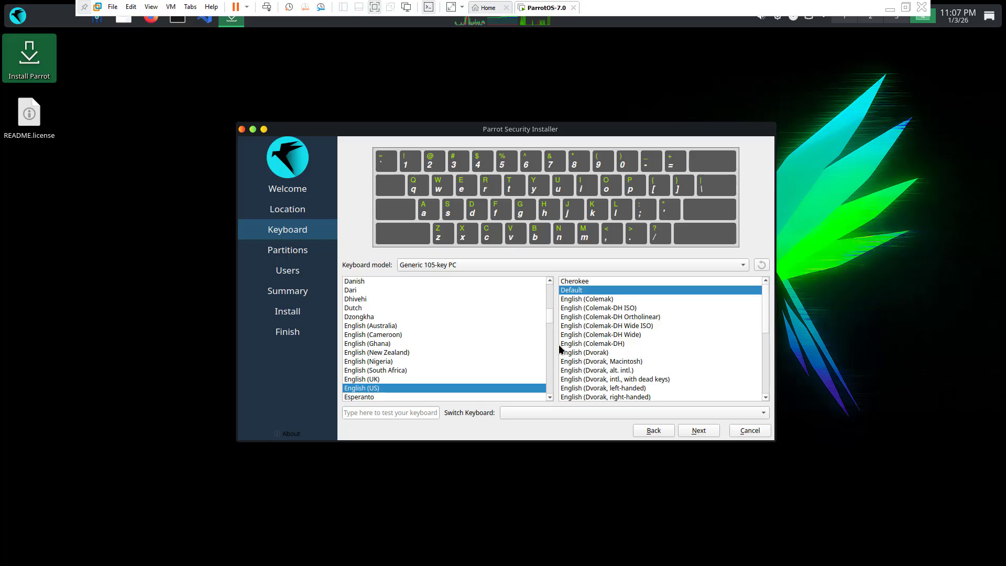
left_click(705, 431)
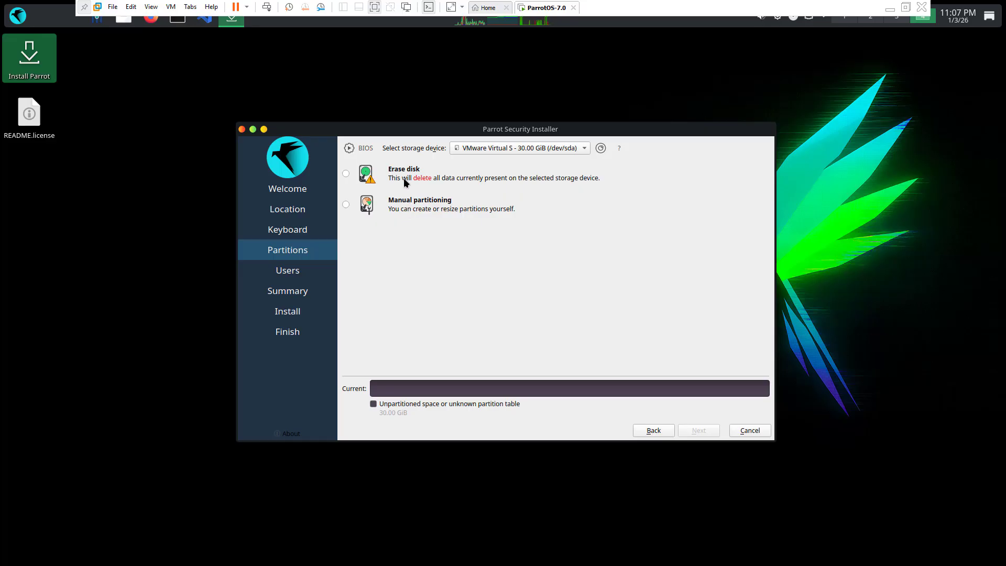
Choose Erase disk, continue to Users, and type the user's full name
left_click(345, 174)
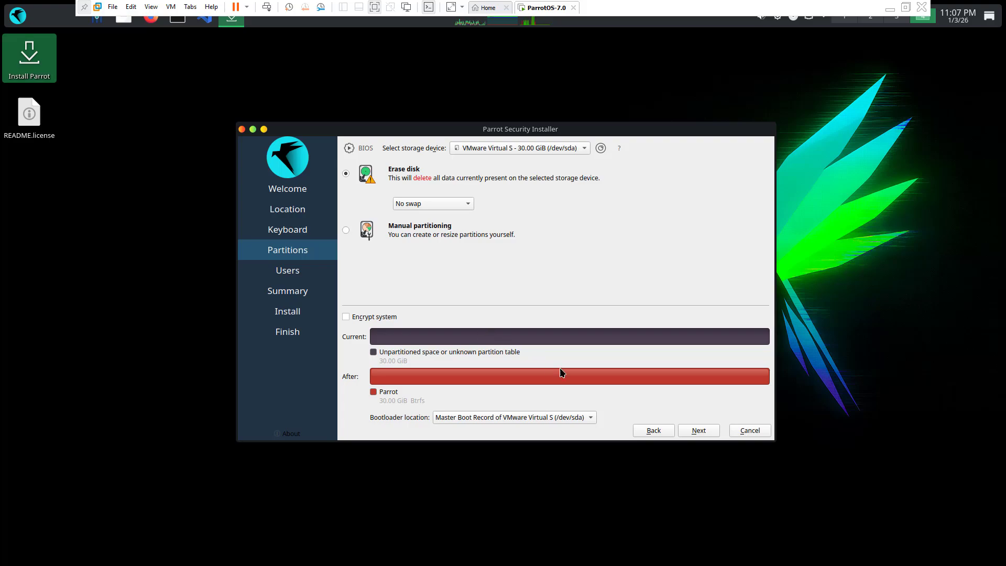
left_click(689, 432)
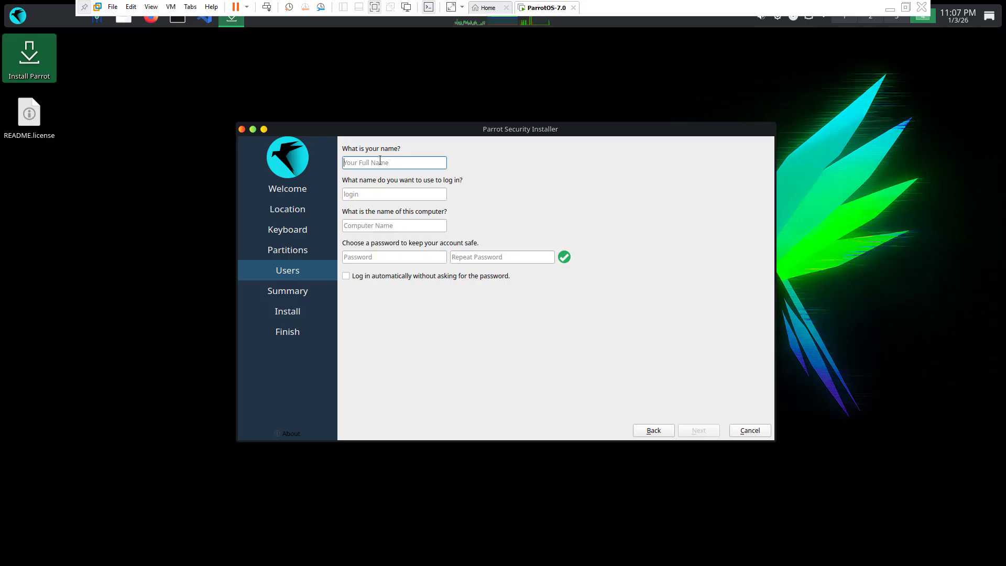
type("QZenith")
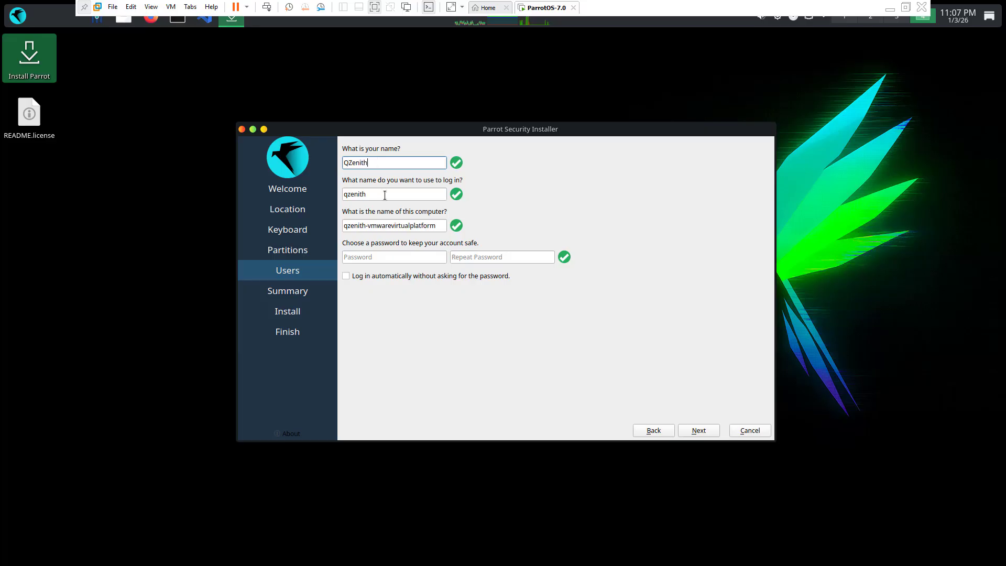
Shorten the computer name so it ends in '-pc'
left_click_drag(388, 193, 333, 195)
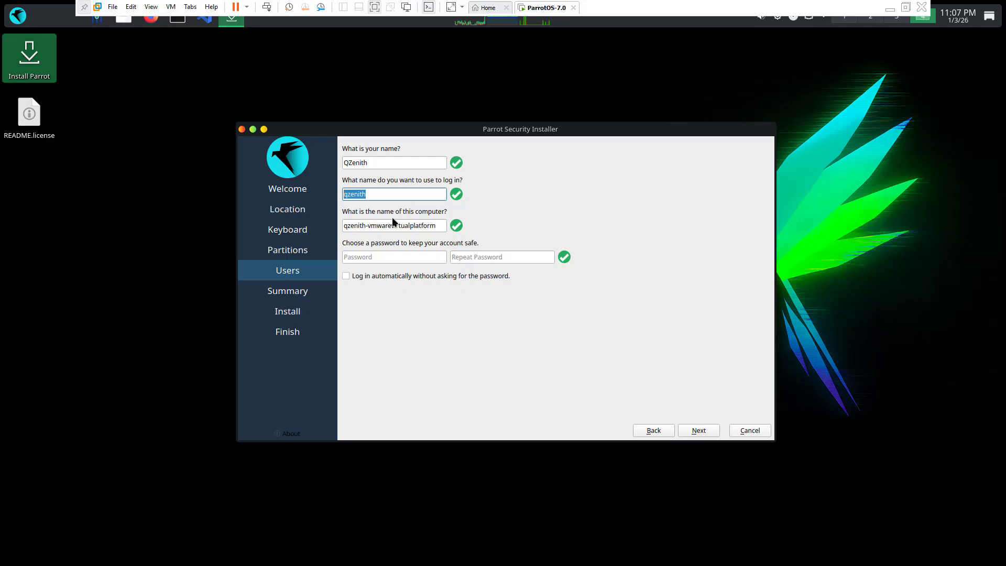
left_click(425, 226)
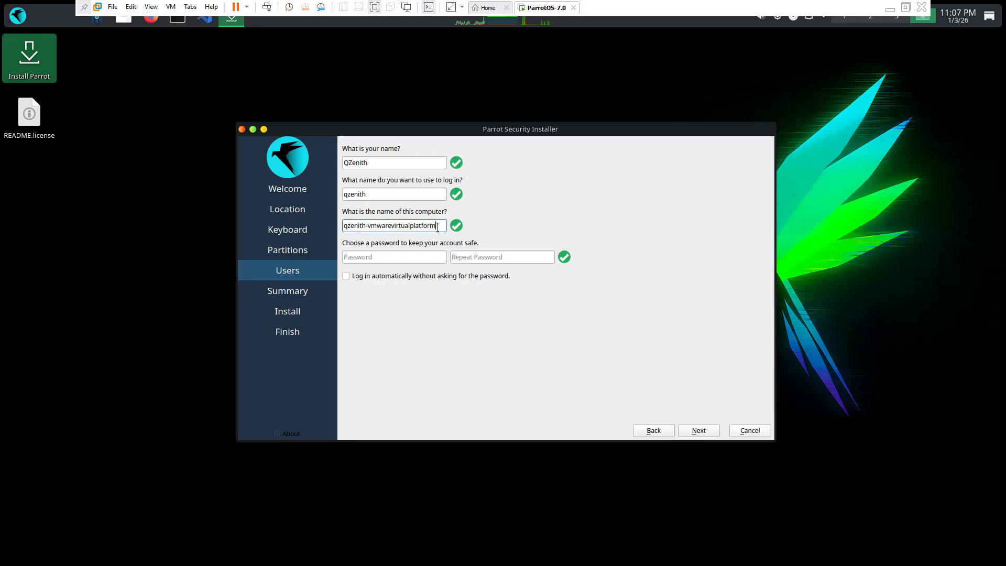
key("BackSpace")
key("BackSpace")
key("BackSpace")
key("BackSpace")
key("BackSpace")
key("BackSpace")
key("BackSpace")
key("BackSpace")
key("BackSpace")
key("BackSpace")
key("BackSpace")
key("BackSpace")
key("BackSpace")
key("BackSpace")
key("BackSpace")
key("BackSpace")
key("BackSpace")
key("BackSpace")
key("BackSpace")
key("BackSpace")
key("BackSpace")
type("pc")
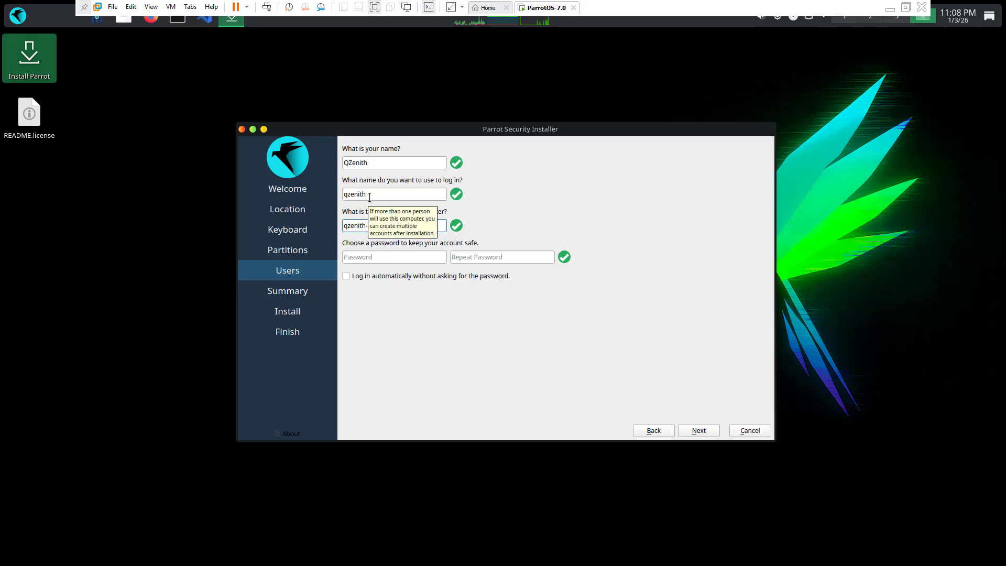
Enter the account password in both Password and Repeat Password fields
left_click(389, 262)
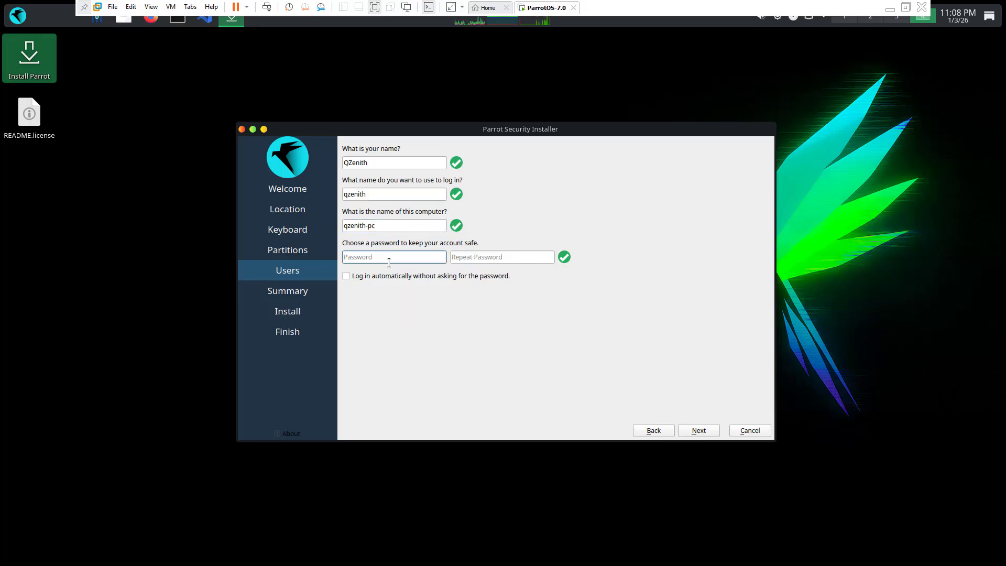
type("p●●●●●●")
key("Tab")
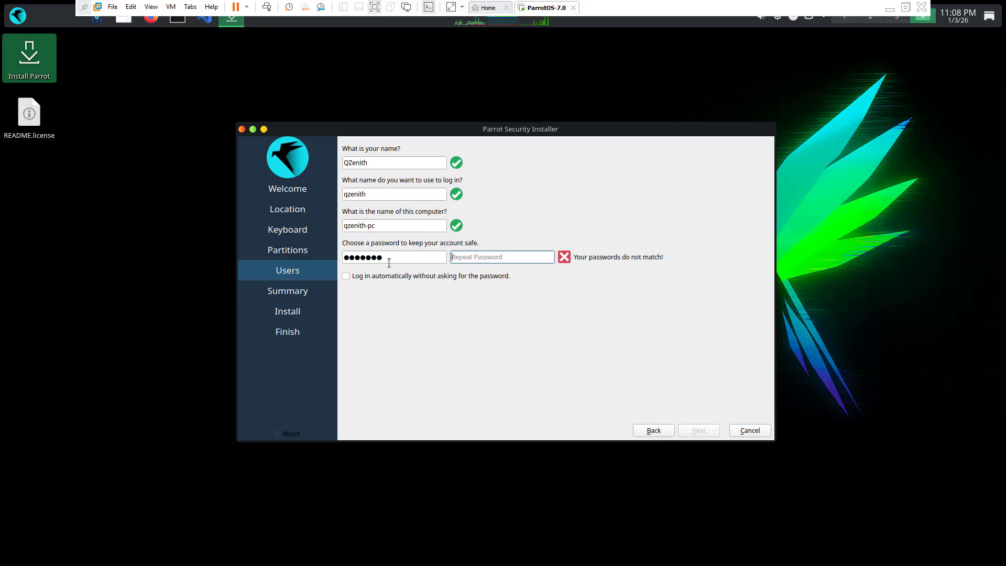
type("●●●●●●●")
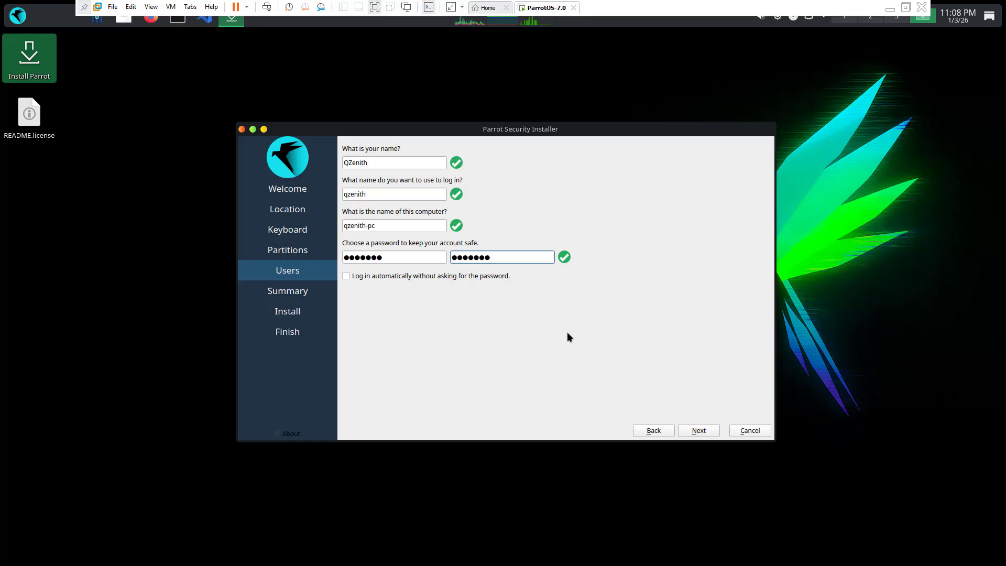
Review the Summary and confirm Install Now to install Parrot 7.0 on the disk
left_click(693, 428)
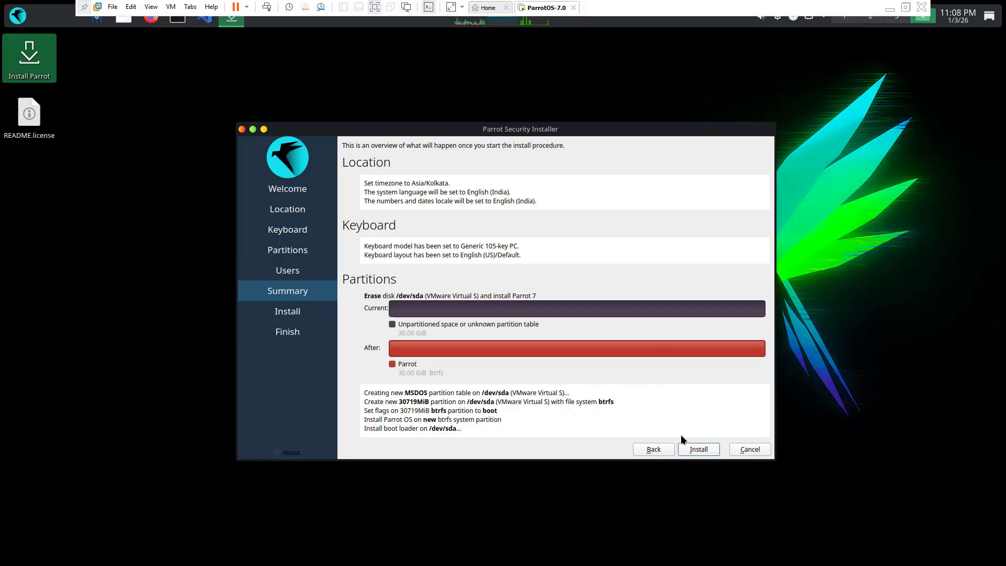
left_click(694, 451)
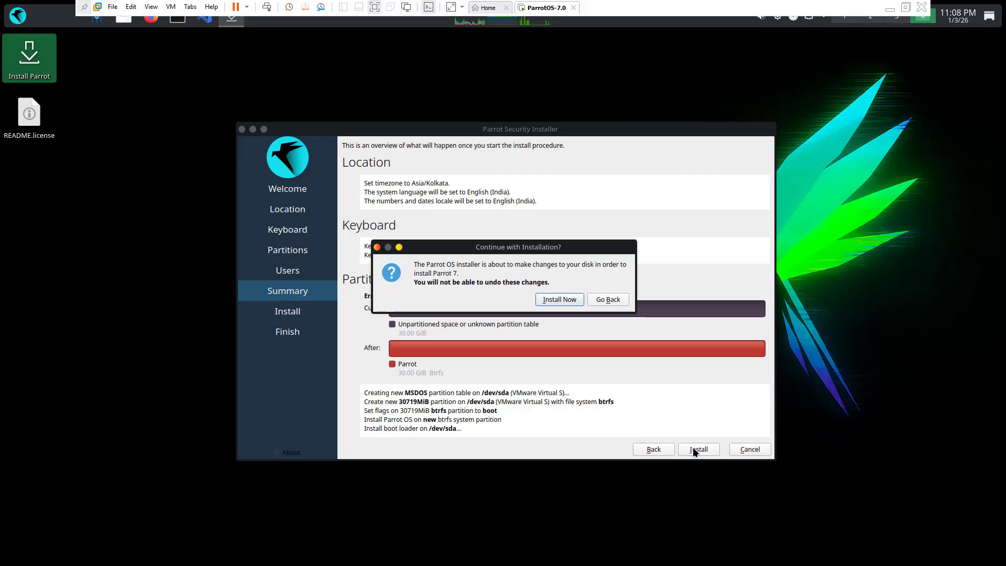
left_click(570, 302)
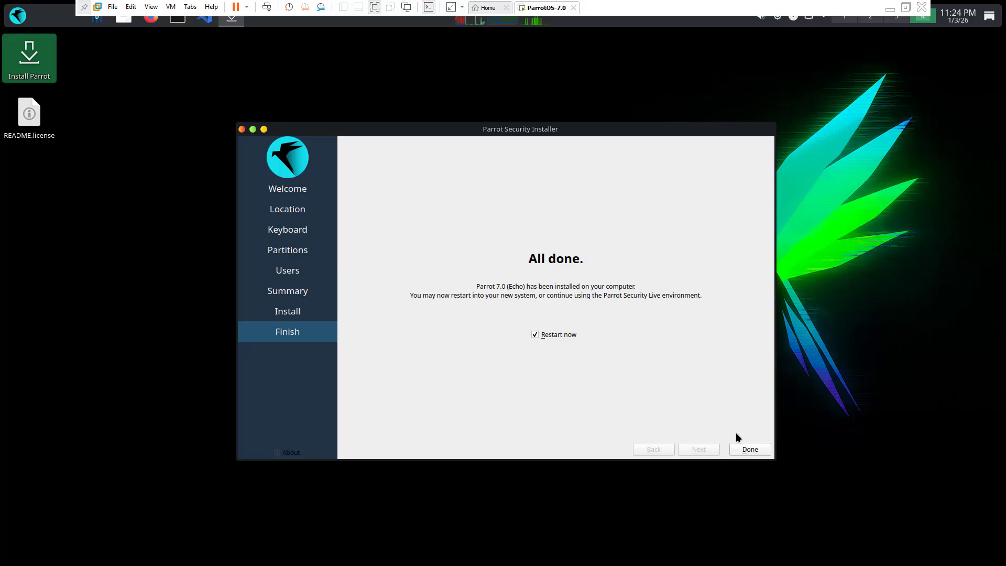
Finish the installer with Restart now, then log in with the account password
left_click(747, 453)
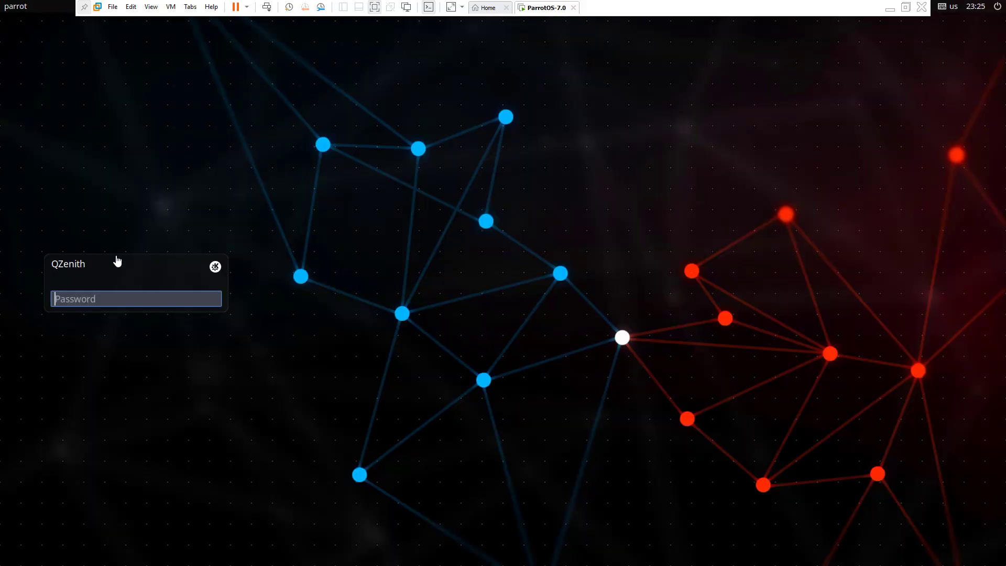
left_click(90, 298)
type("••••••")
key("Return")
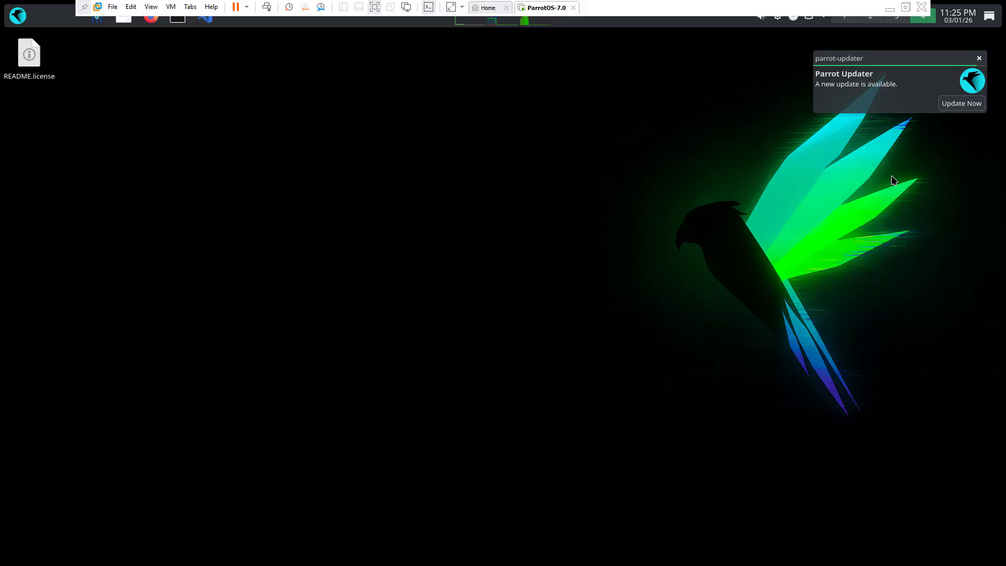
Start the Parrot Updater system update and authorize it with the account password
left_click(962, 105)
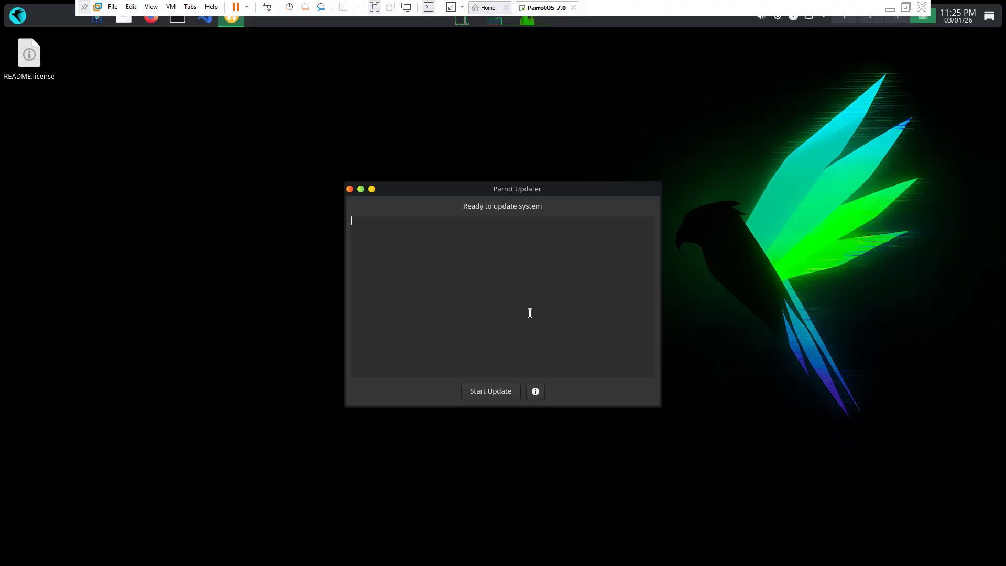
left_click(497, 394)
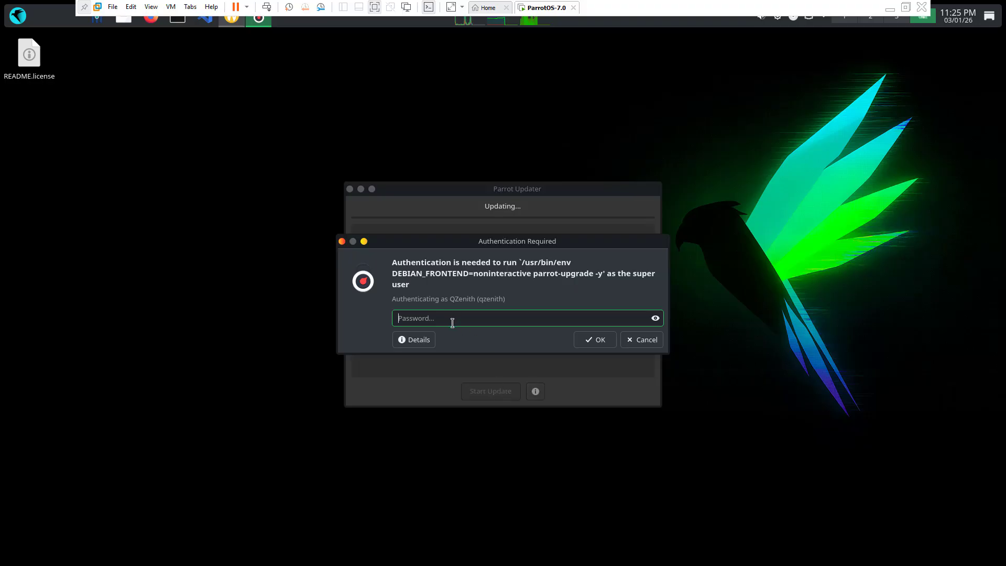
type("••••••••")
key("Return")
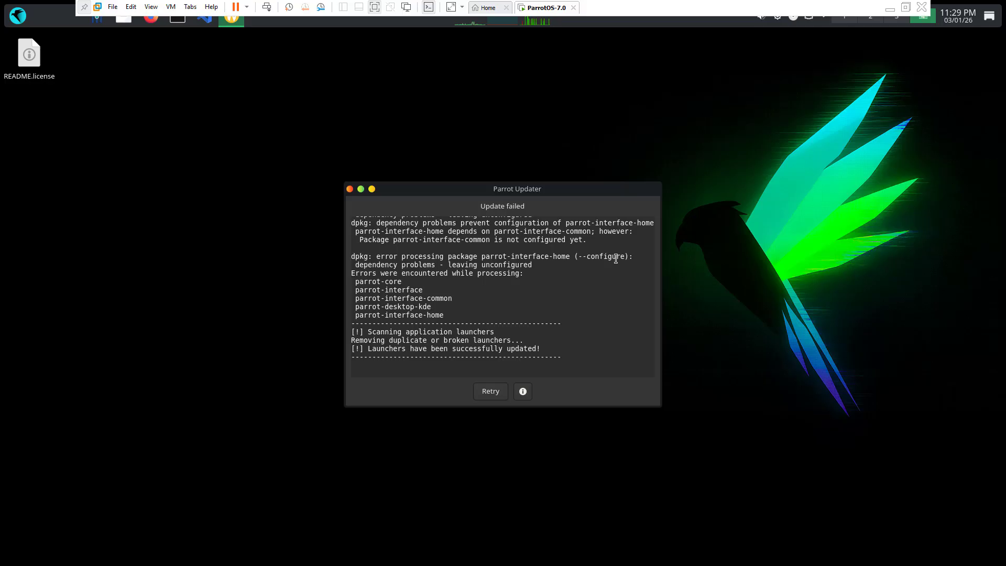
Close the failed updater, open Konsole with twice-enlarged text, and run sudo su
left_click(349, 188)
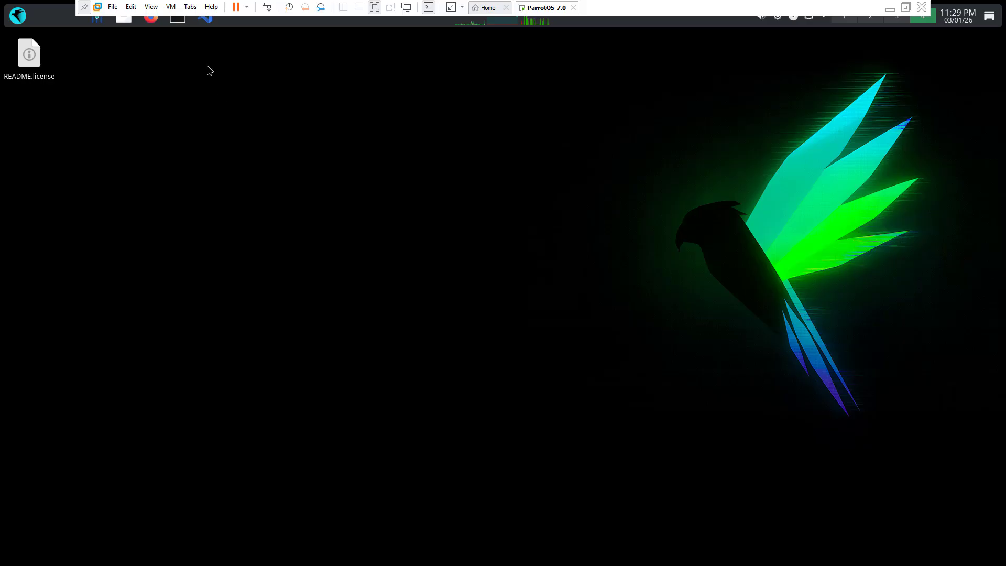
left_click(177, 23)
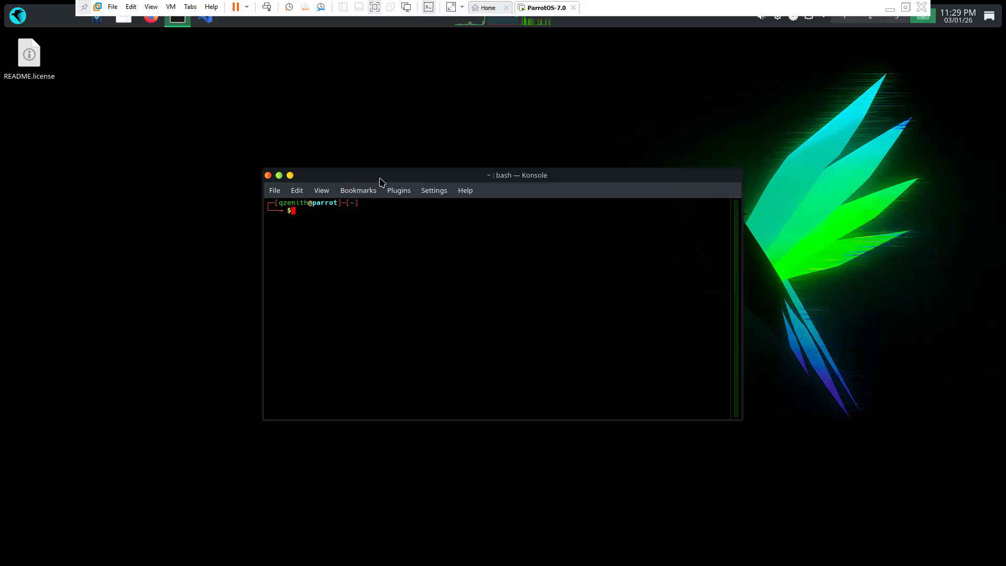
left_click_drag(380, 181, 351, 113)
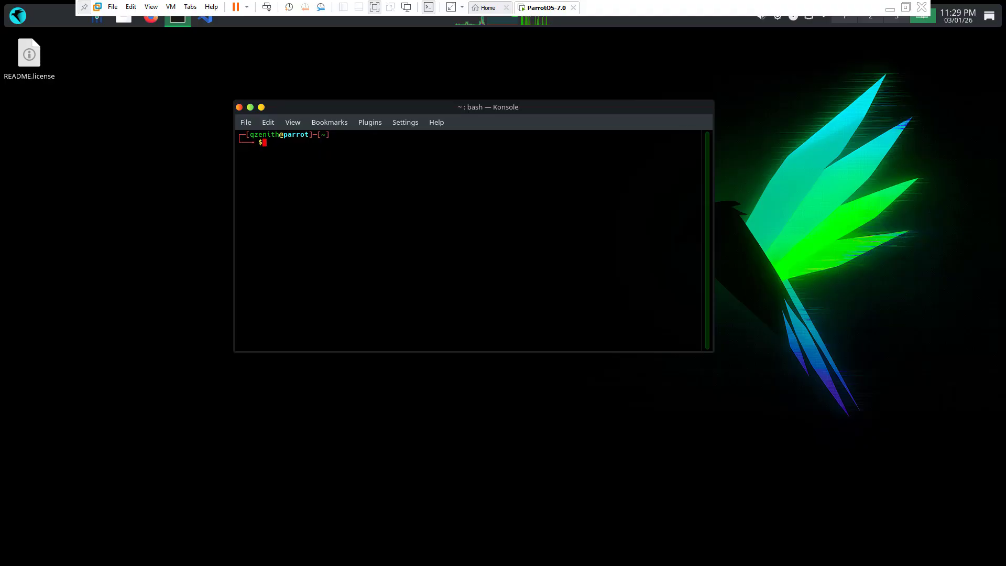
key("ctrl+plus")
key("ctrl+plus")
key("ctrl+plus")
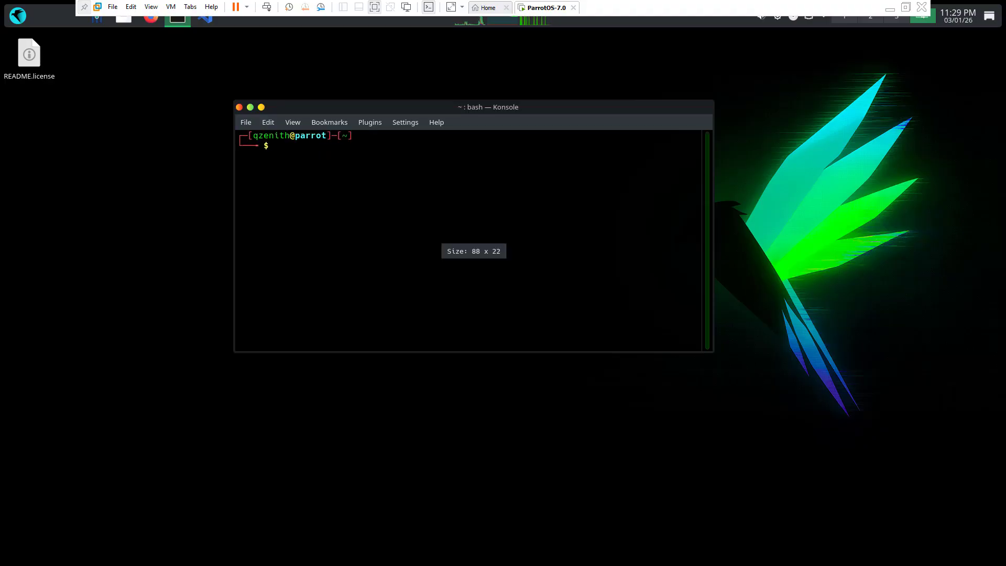
key("ctrl+plus")
key("ctrl+plus")
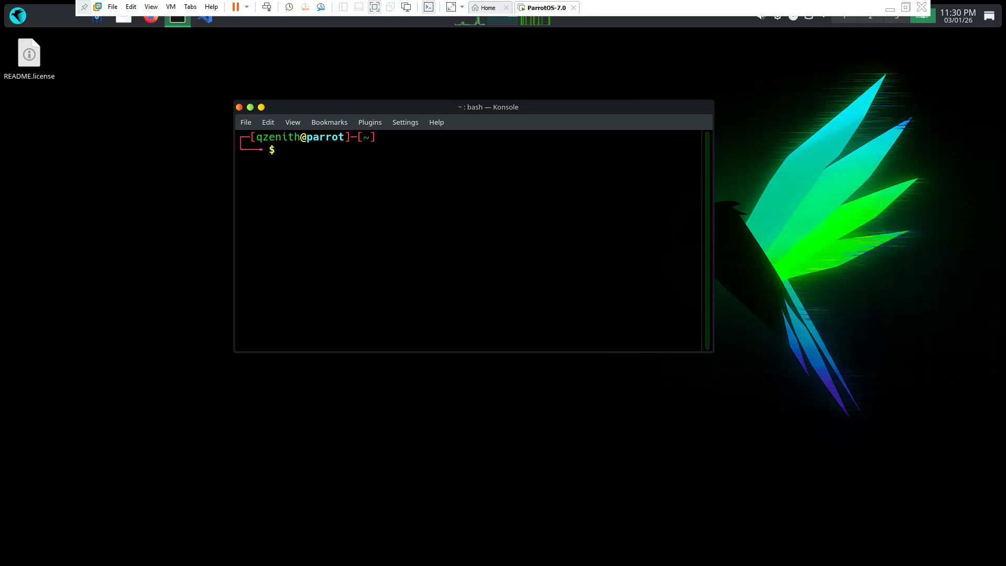
type("sudo su")
key("Return")
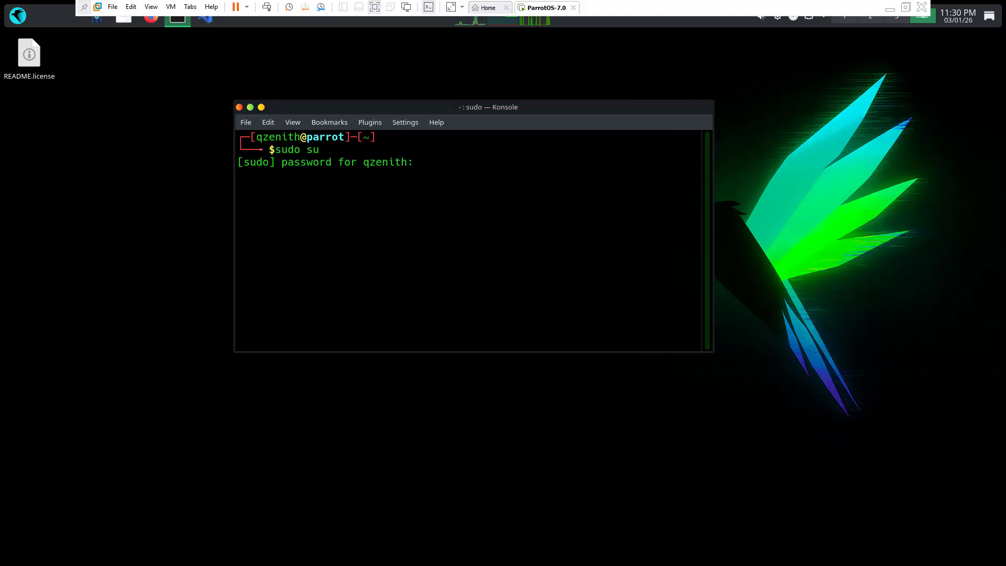
Authenticate as root and refresh the package lists with apt update
key("Return")
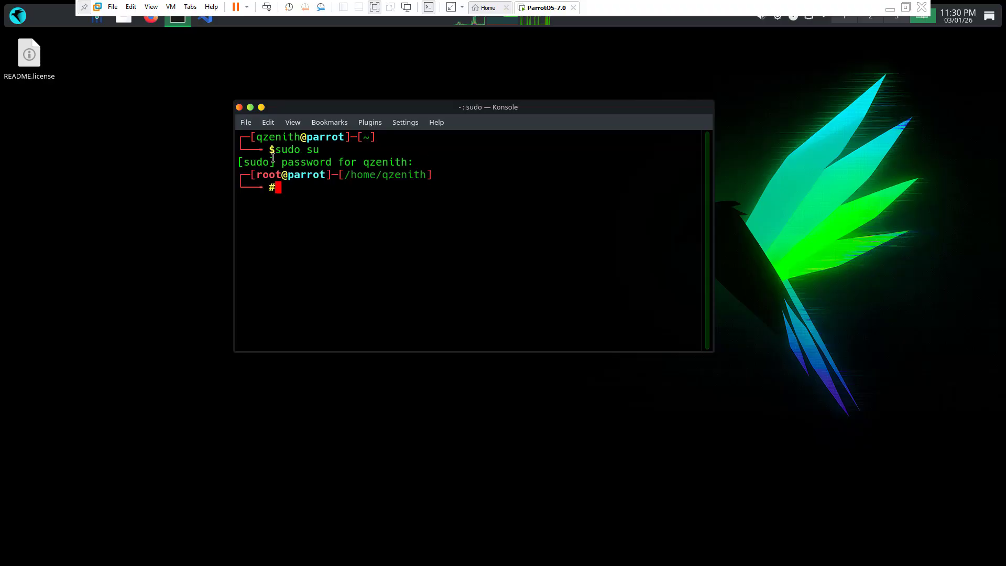
left_click_drag(251, 175, 280, 176)
left_click(447, 191)
type("apt update")
key("Return")
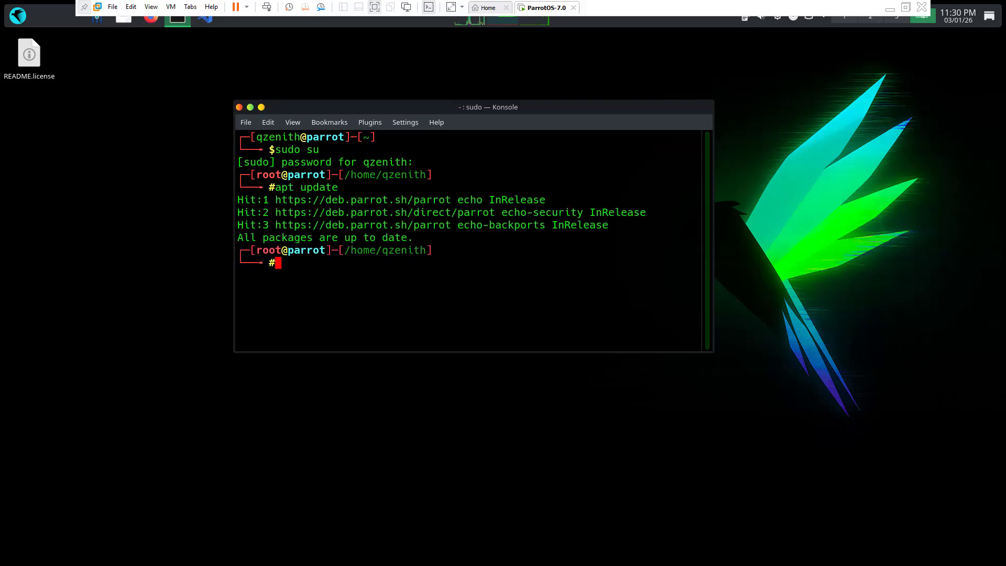
Run apt upgrade and confirm continuing with Y
type("apt update")
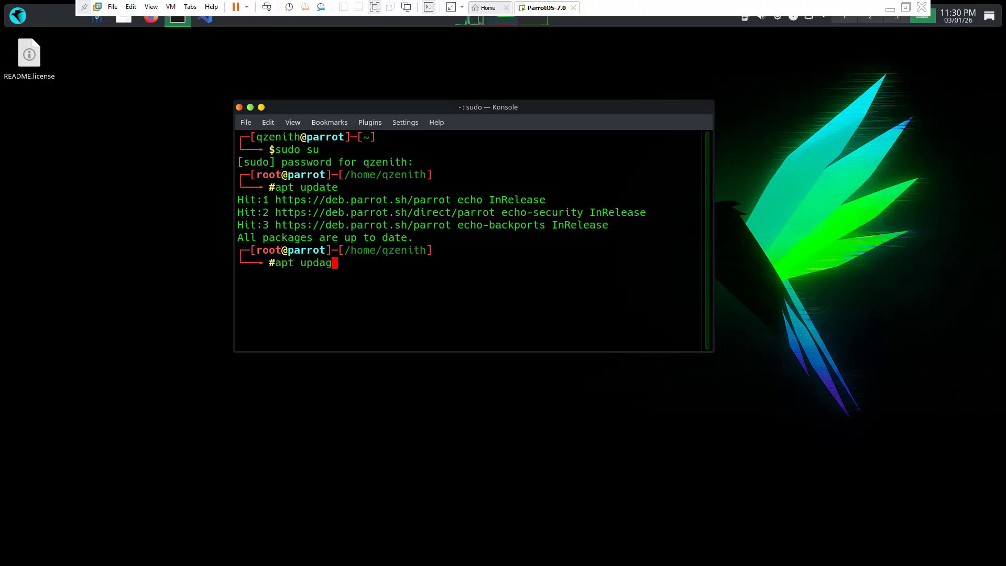
key("BackSpace")
key("BackSpace")
key("BackSpace")
key("BackSpace")
type("grade")
key("Return")
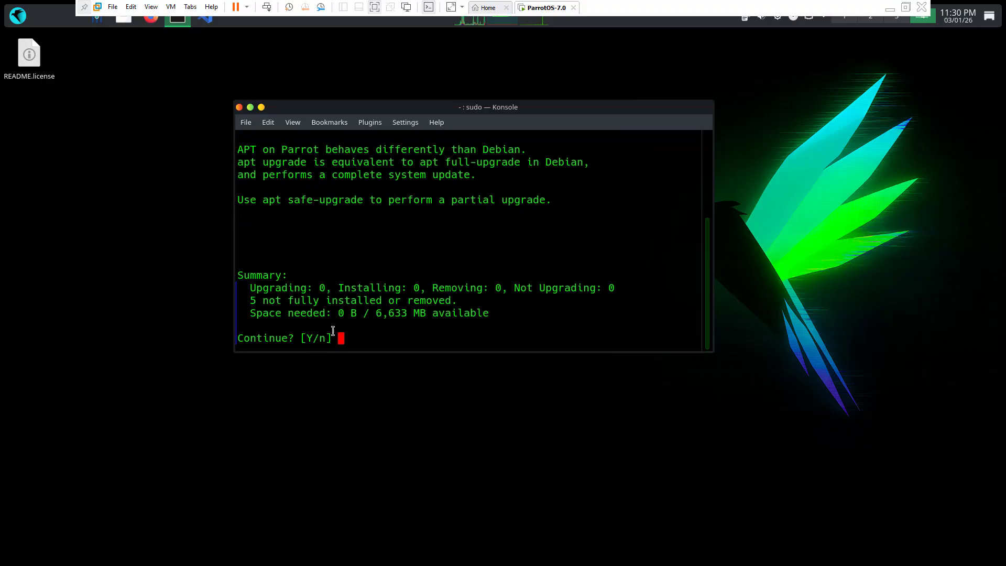
type("Y")
key("Return")
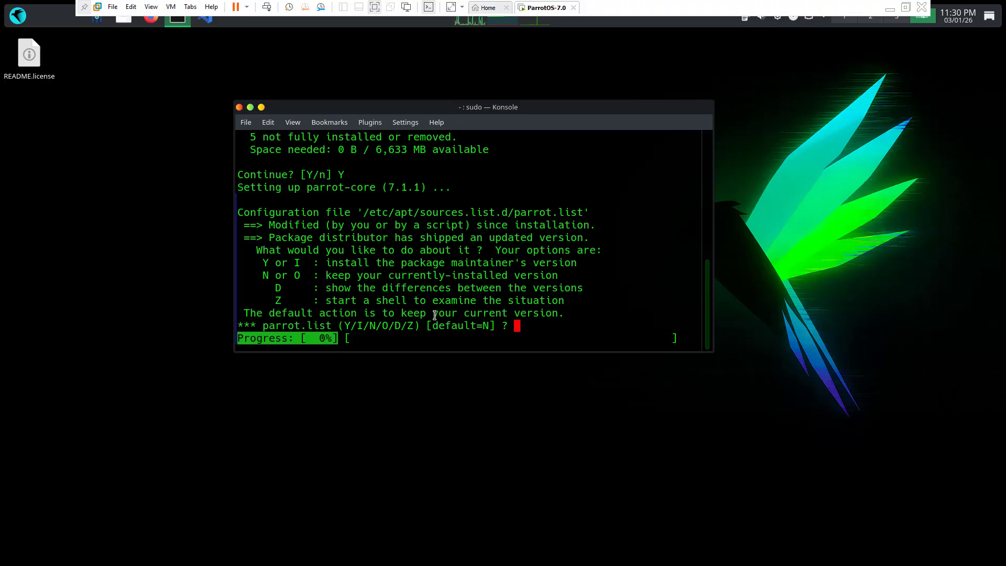
Review the parrot.list prompt options and answer Y to install the maintainer's version
left_click_drag(469, 314, 563, 316)
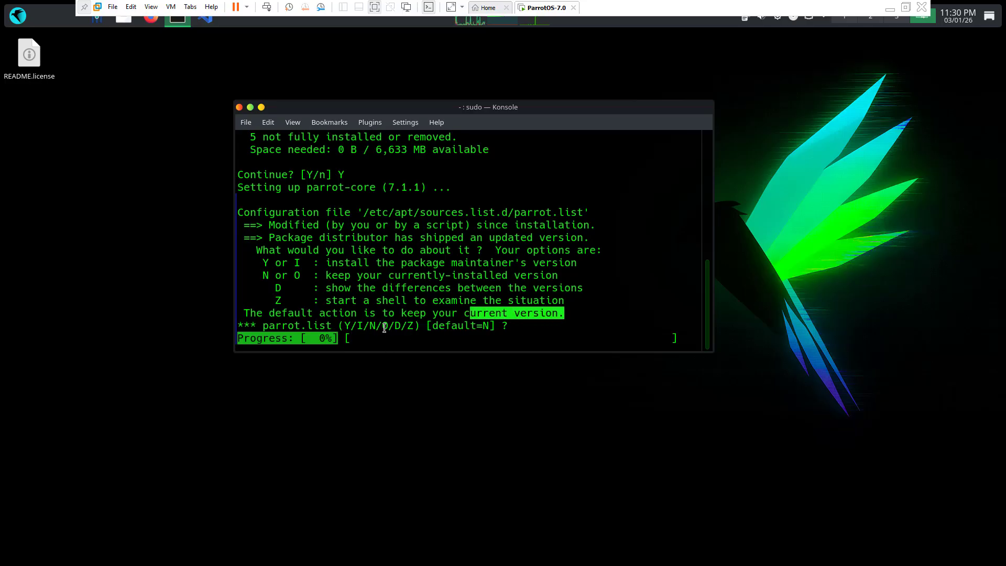
left_click(475, 328)
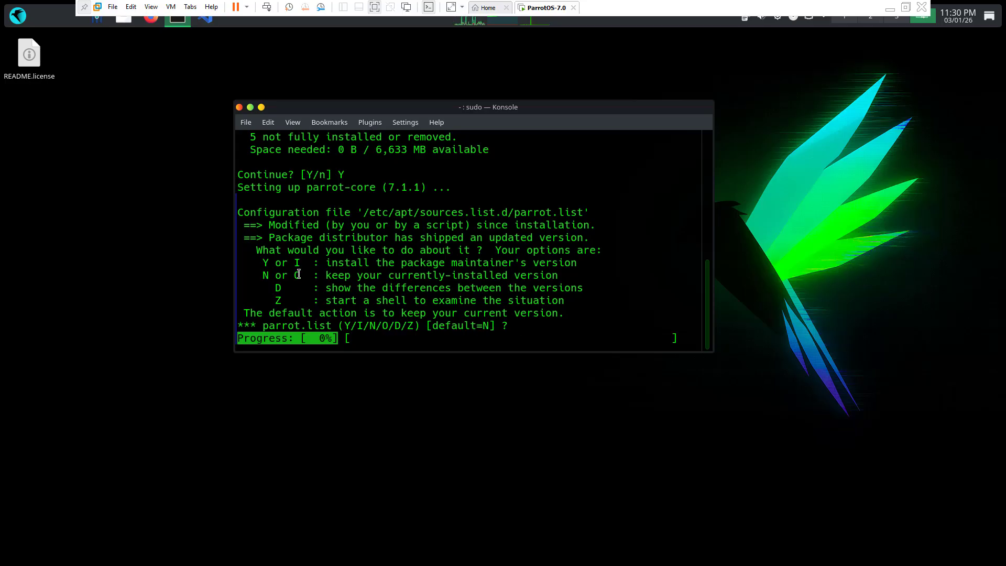
left_click_drag(274, 264, 571, 268)
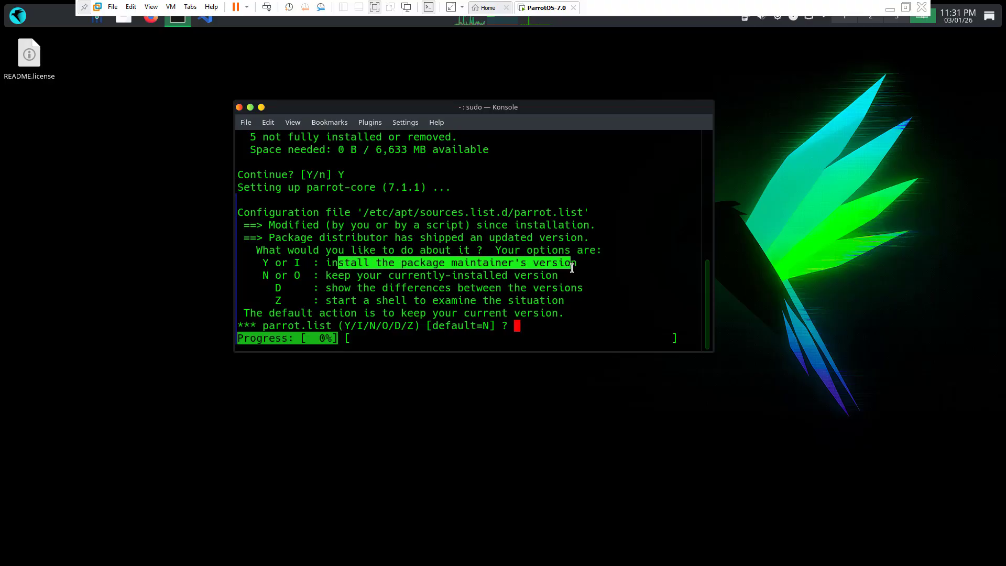
left_click_drag(268, 276, 559, 278)
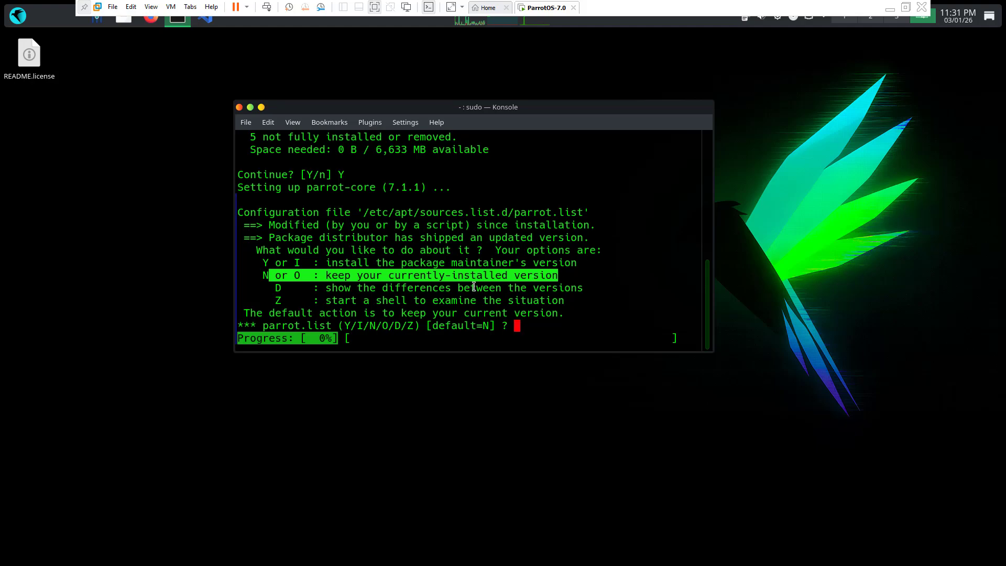
left_click_drag(270, 288, 586, 286)
left_click_drag(278, 302, 571, 297)
left_click(473, 318)
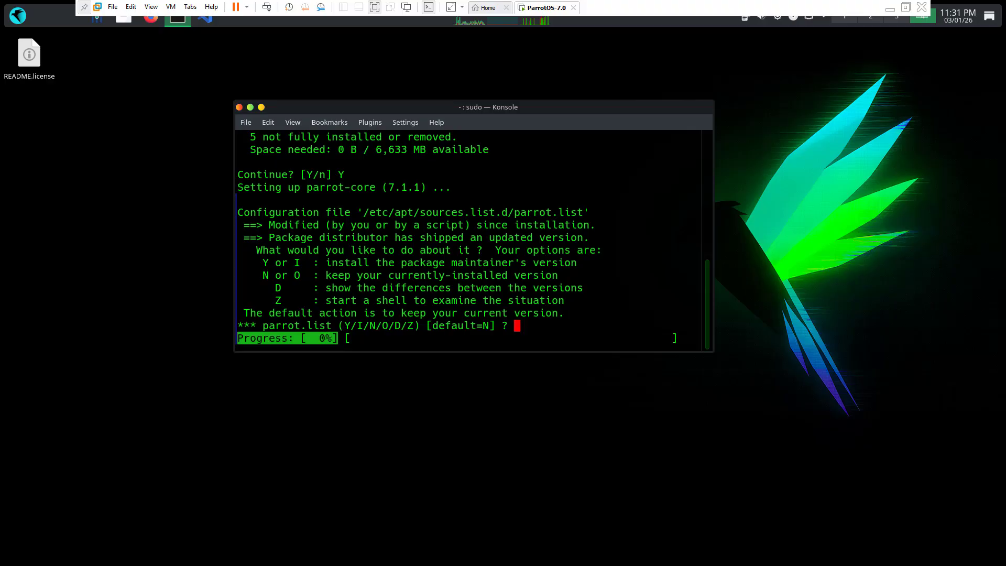
type("Y")
left_click_drag(338, 263, 595, 261)
left_click(595, 262)
key("Return")
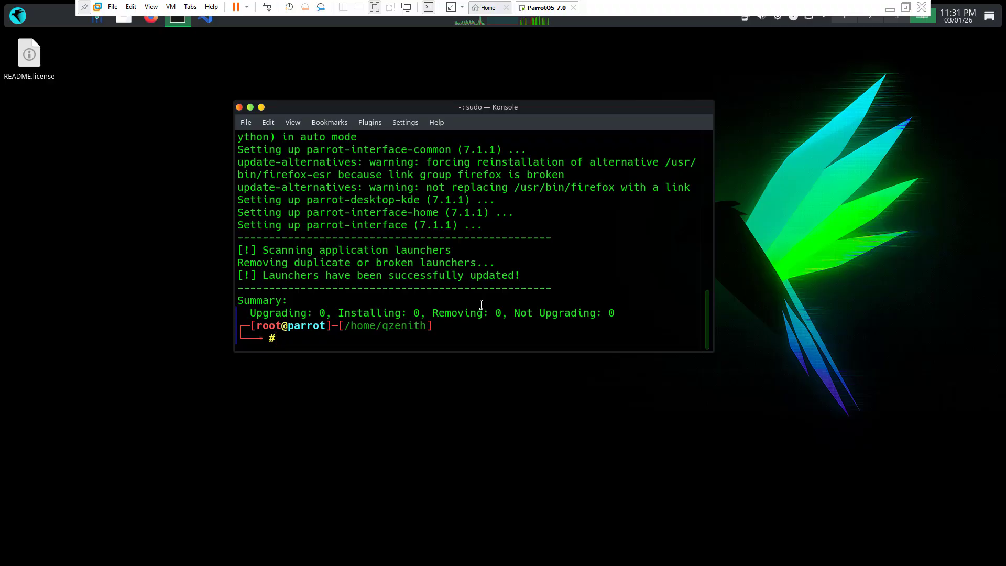
Power off the guest and switch the CD/DVD (SATA) drive from the Parrot ISO to physical drive Auto detect
type("poweroff")
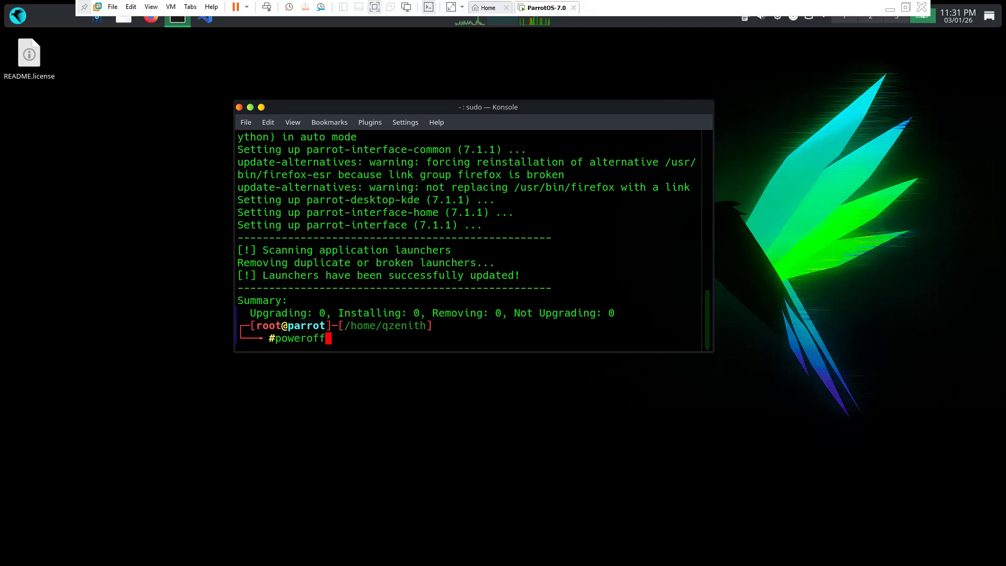
key("Return")
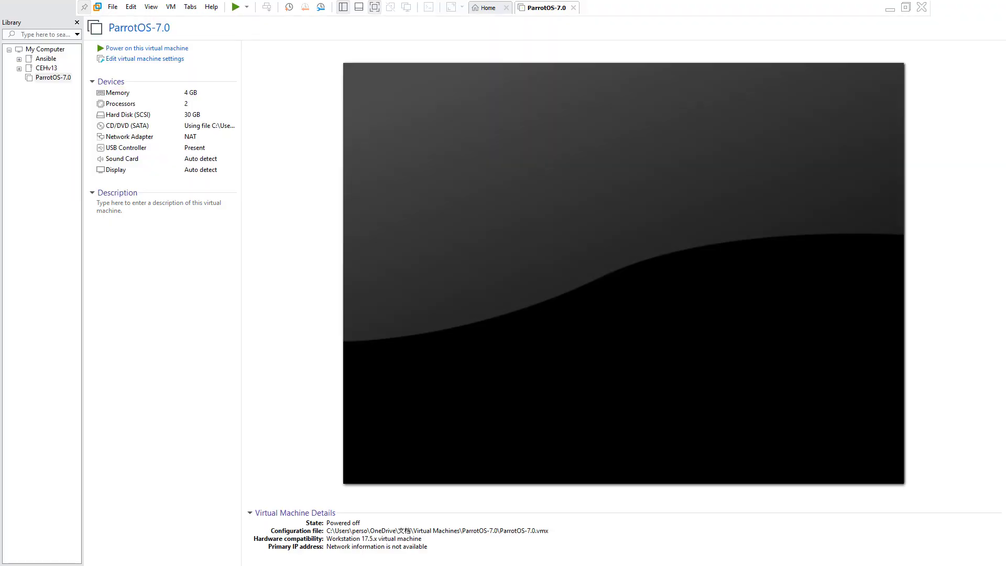
left_click(375, 8)
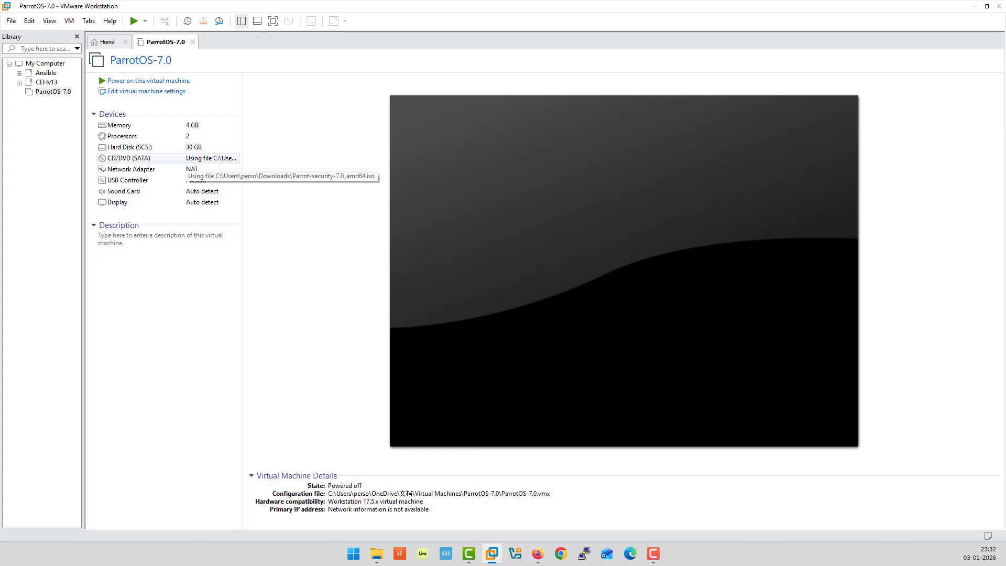
left_click(201, 158)
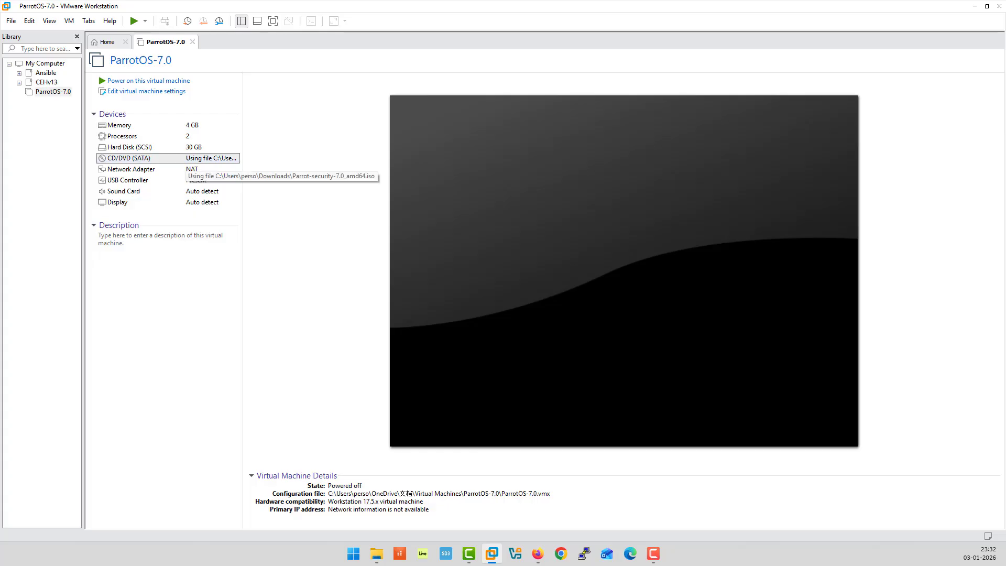
left_click(498, 171)
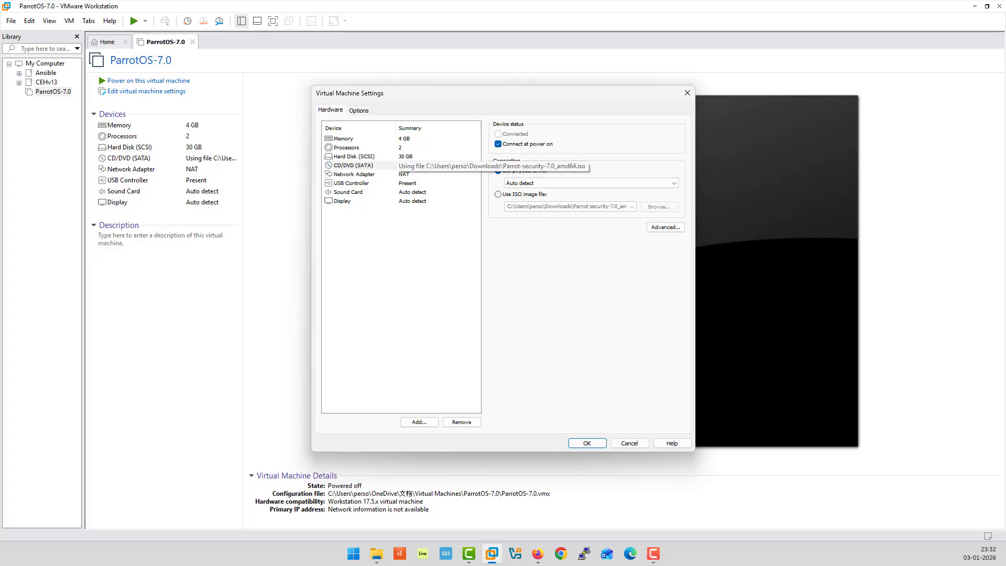
key("Return")
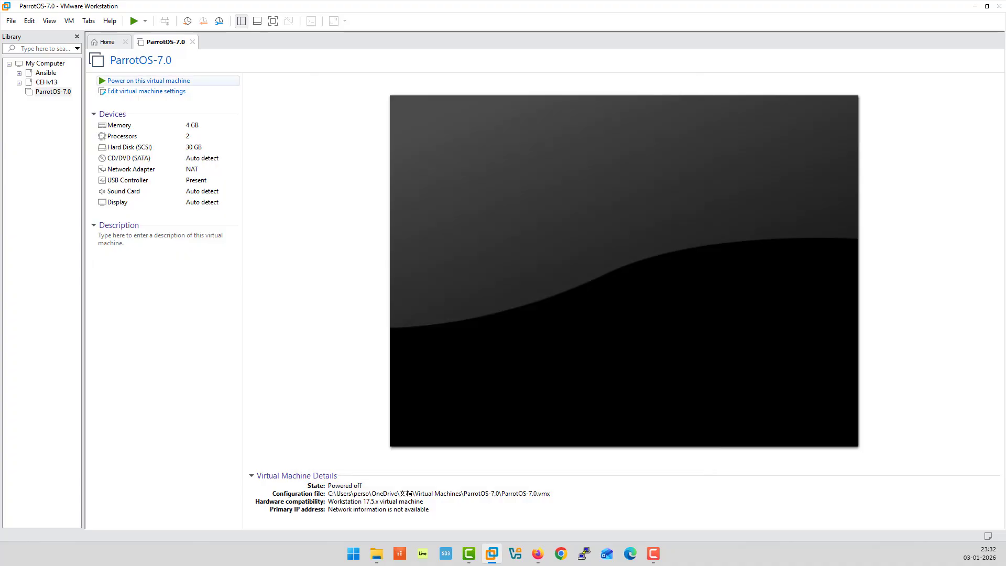
Power on ParrotOS-7.0 and answer No to reconnecting sata0:1 at each power-on
left_click(149, 80)
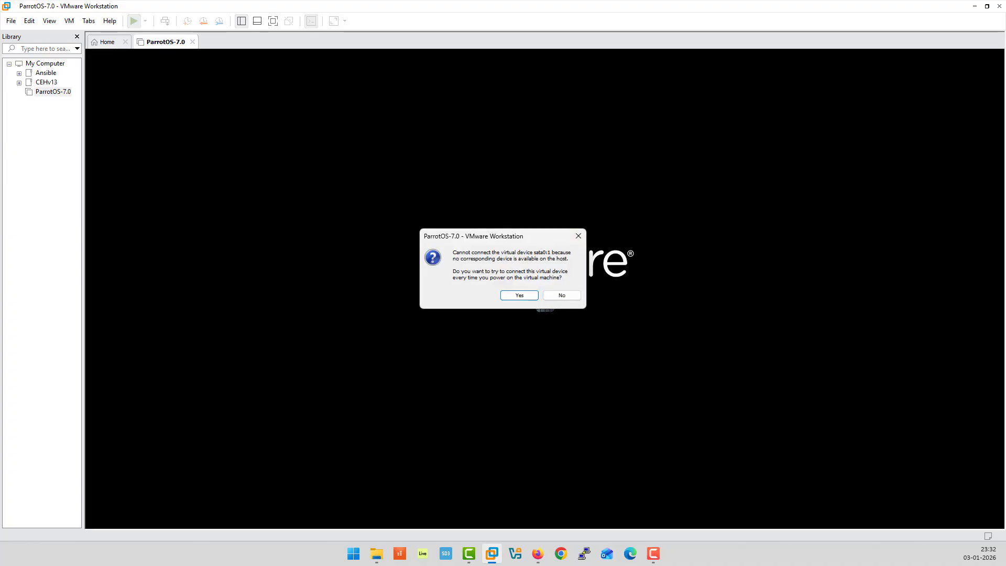
left_click_drag(503, 236, 545, 237)
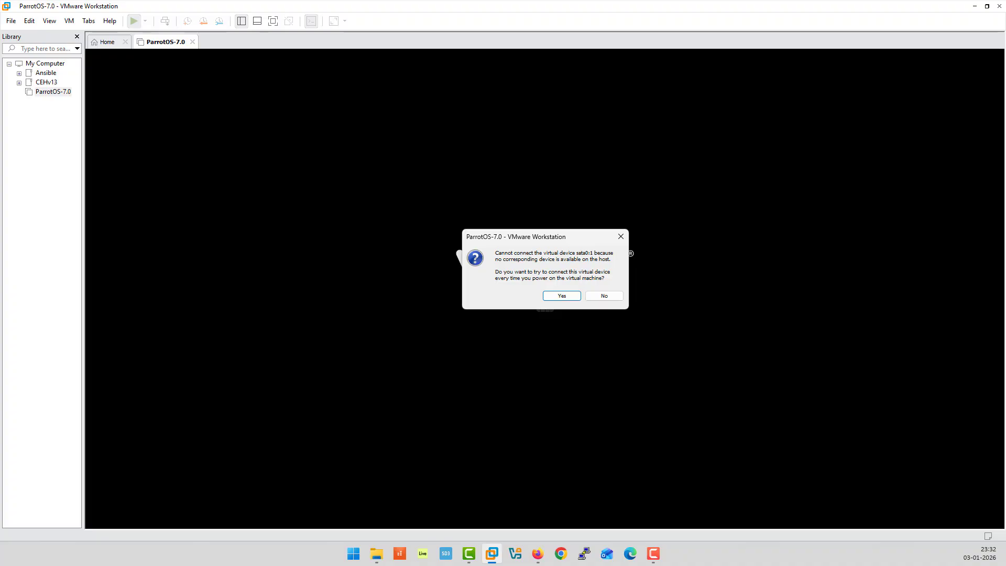
left_click_drag(509, 278, 605, 278)
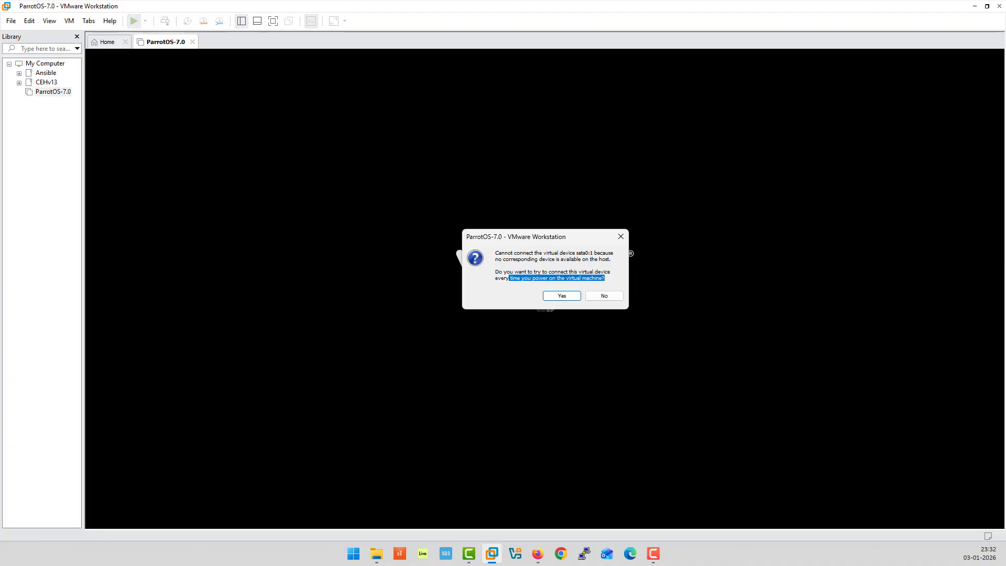
left_click(525, 278)
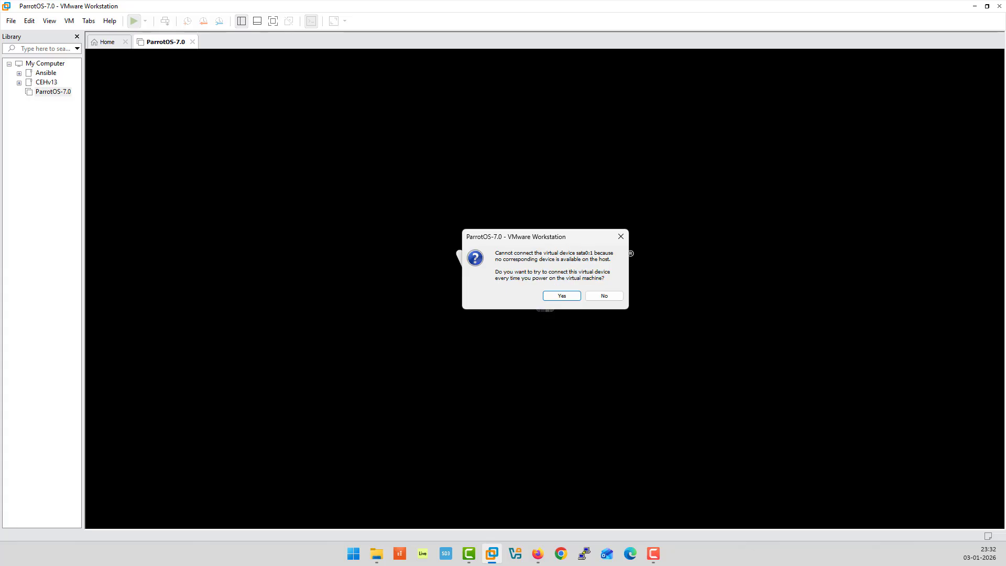
left_click_drag(501, 259, 587, 272)
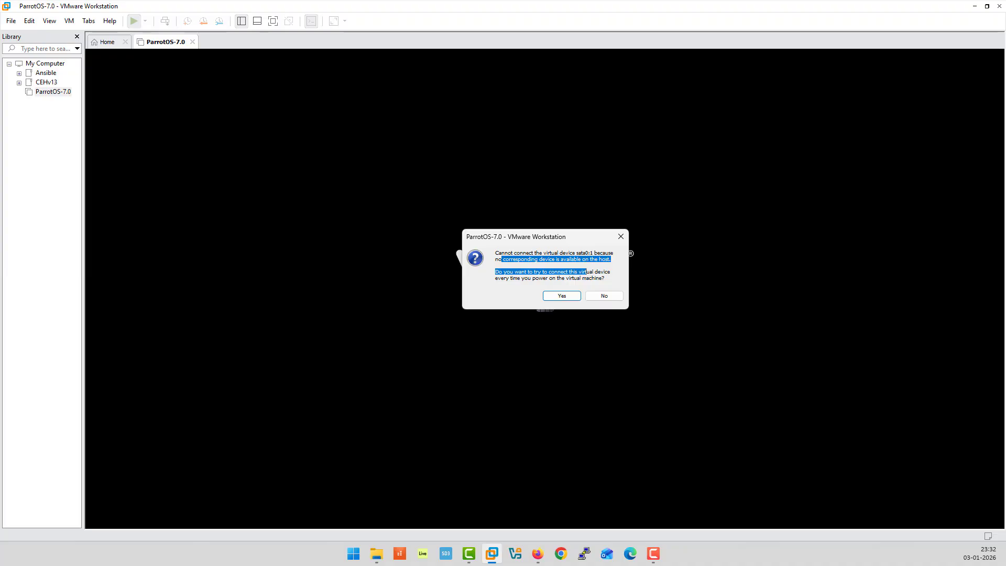
left_click(559, 258)
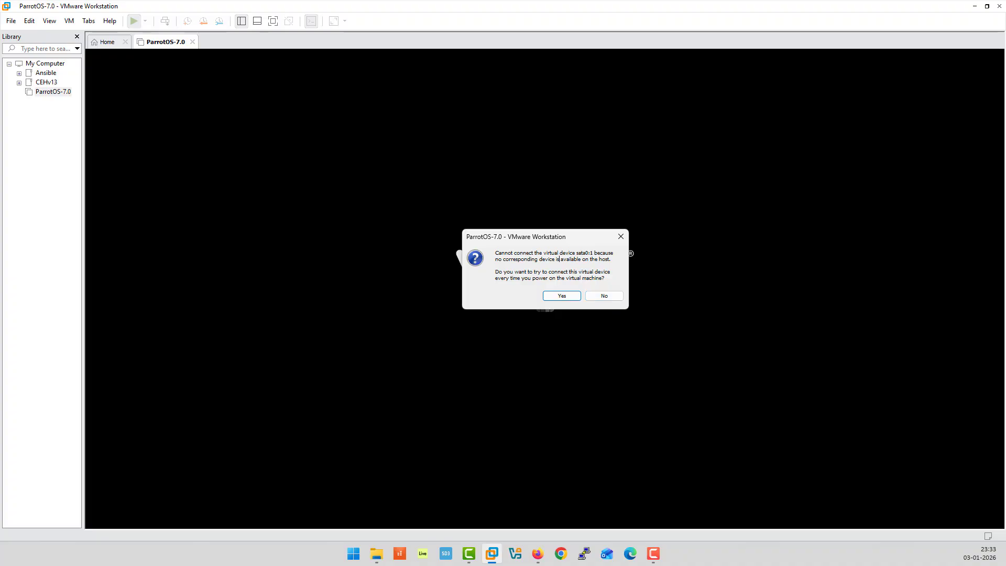
left_click(604, 295)
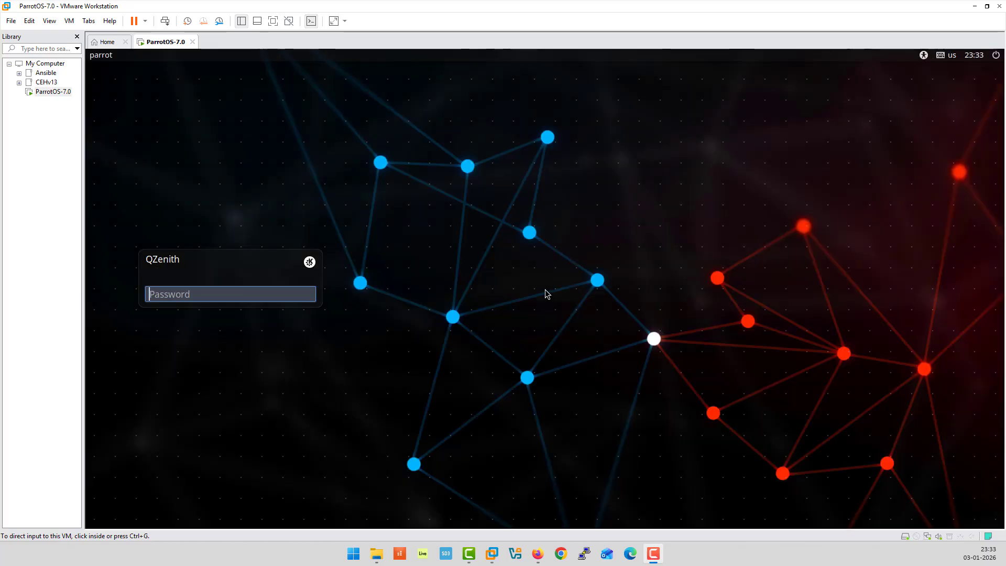
From the Parrot login screen's power menu, choose Quit and confirm Shut Down
left_click(545, 289)
left_click(995, 54)
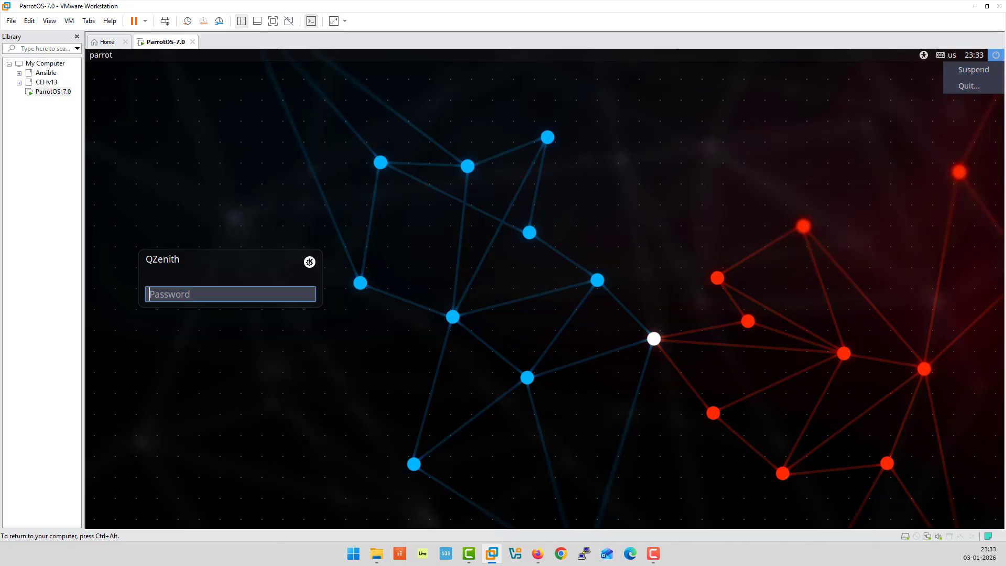
left_click(968, 85)
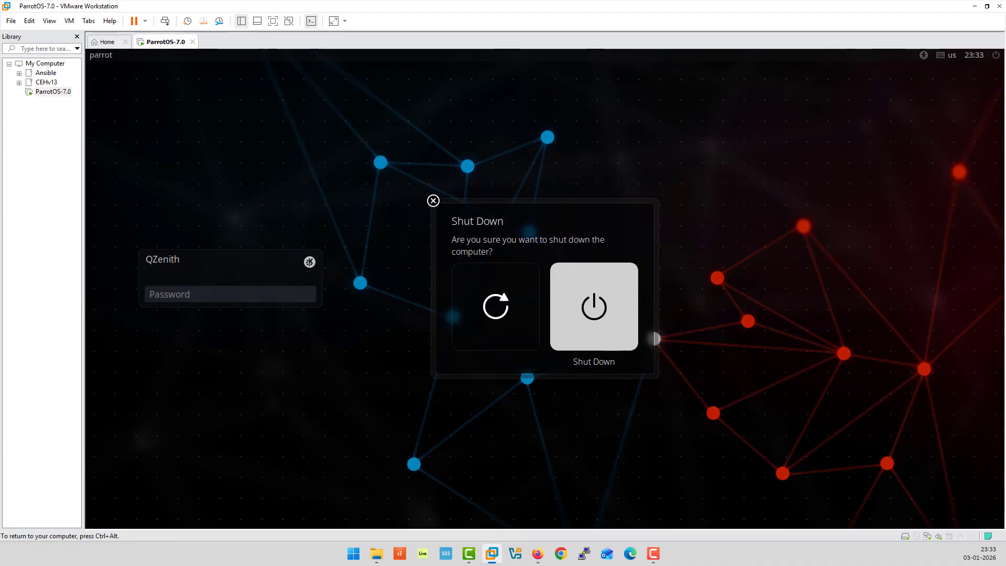
key("Return")
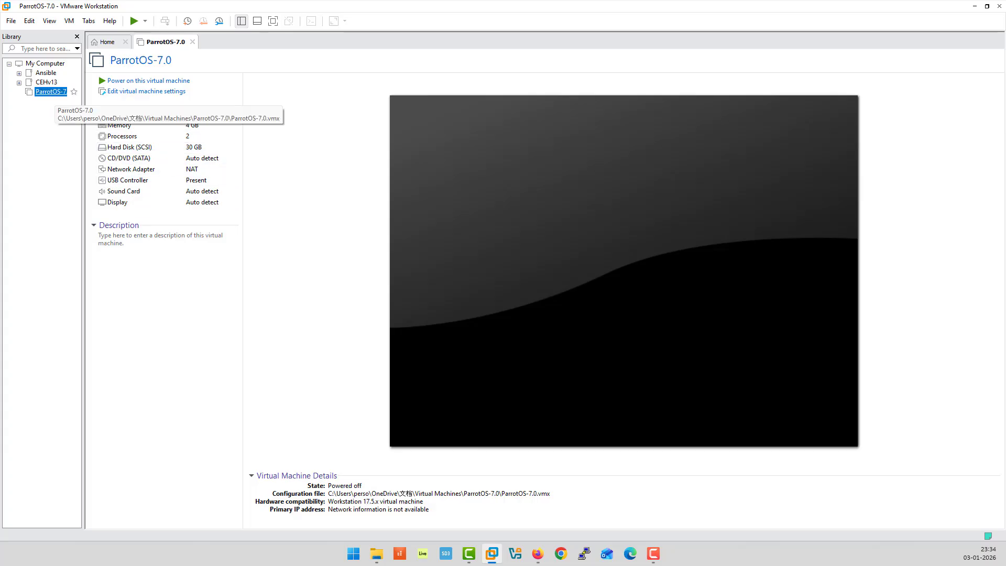
Begin a new ParrotOS-7.0 snapshot named '1. Newly_Installed_OS'
right_click(53, 92)
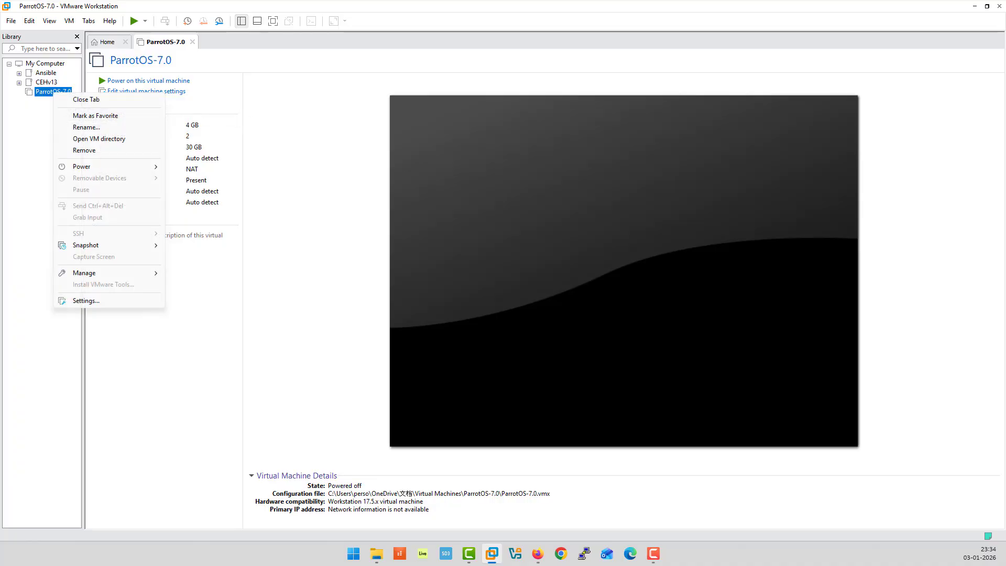
mouse_move(104, 245)
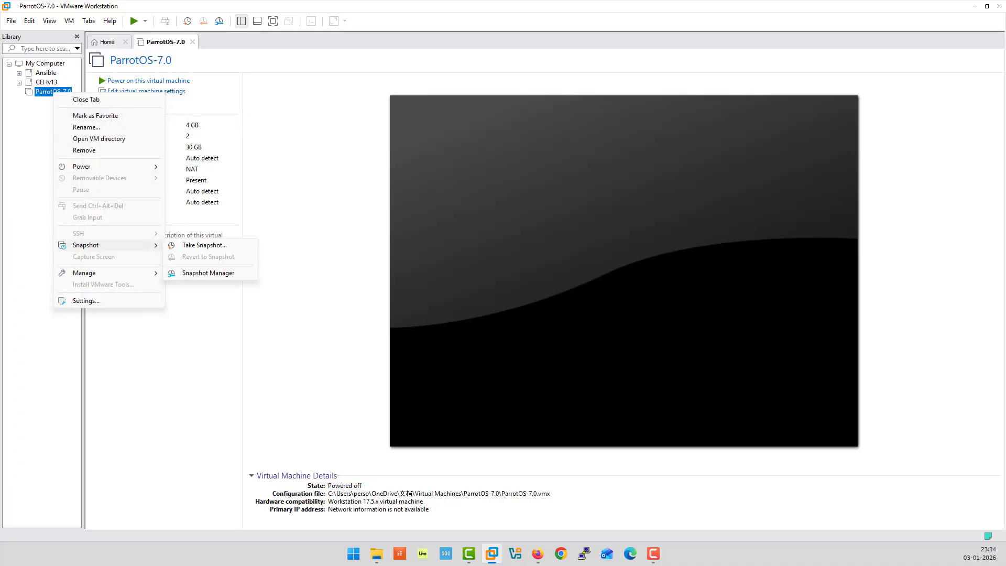
left_click(204, 245)
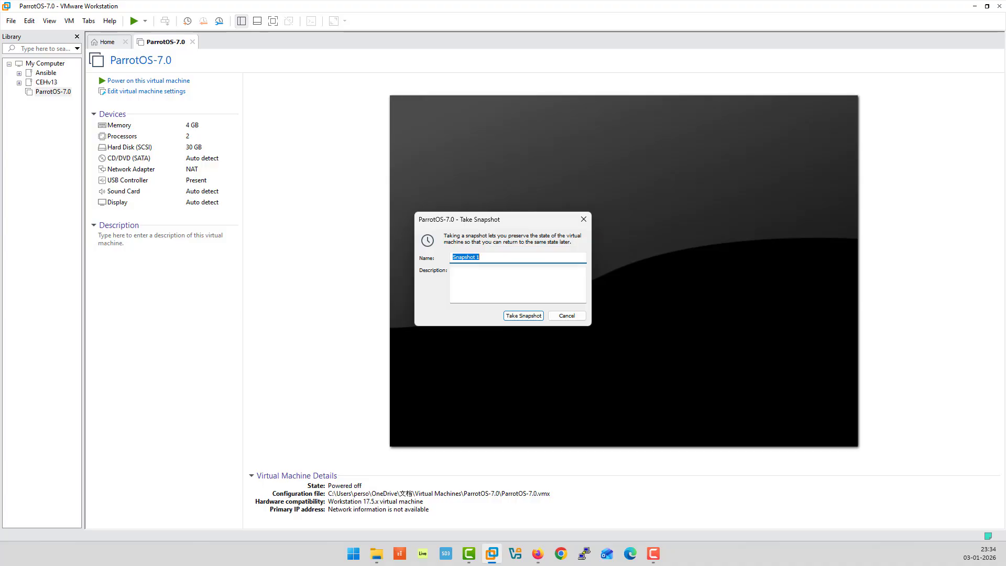
type("1. Nwe")
type("ewly_Installed_OS")
key("Tab")
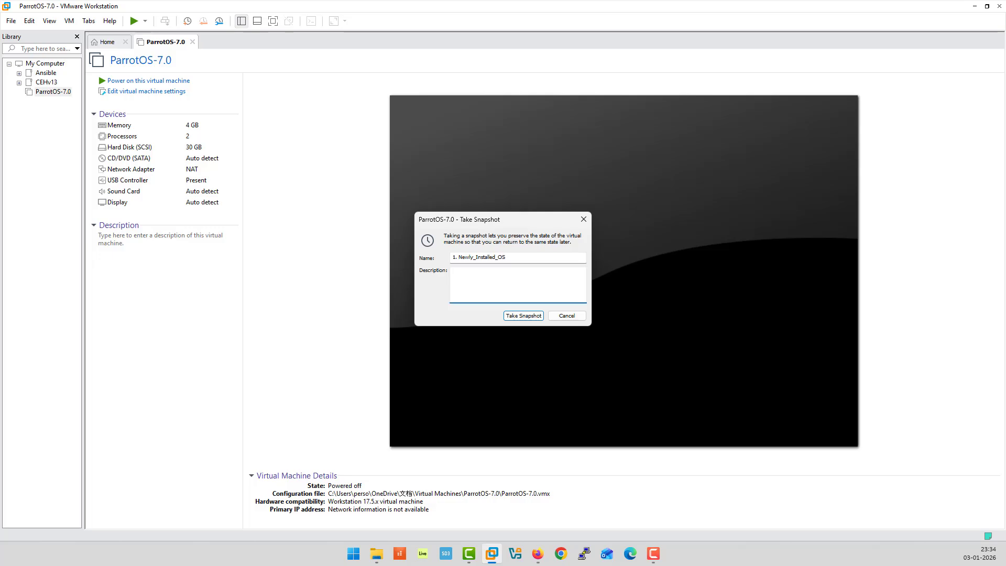
Describe the snapshot as system updated, with the guest login credentials and ISO ejected, then save it
key("BackSpace")
key("BackSpace")
key("Return")
key("Return")
key("Return")
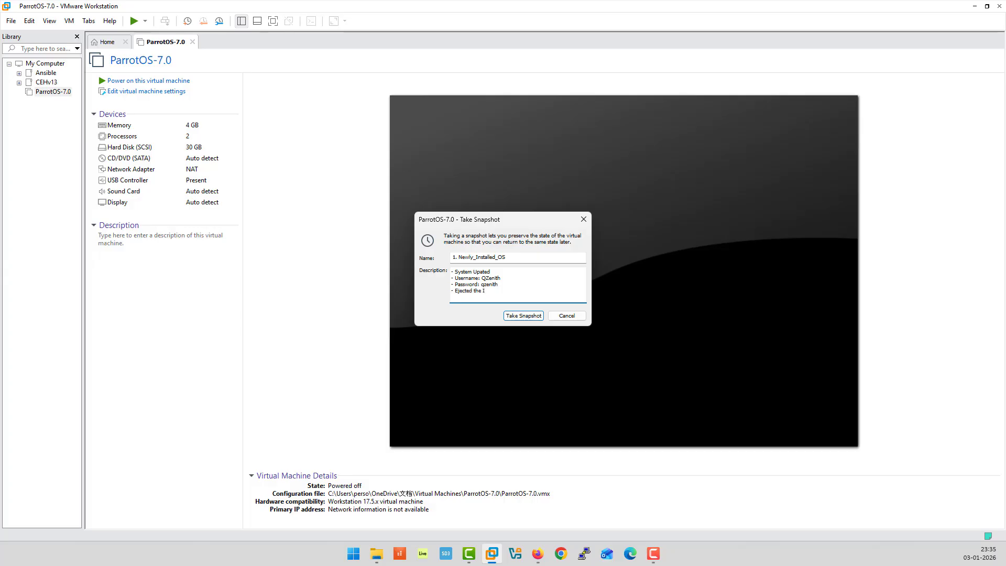
left_click(524, 316)
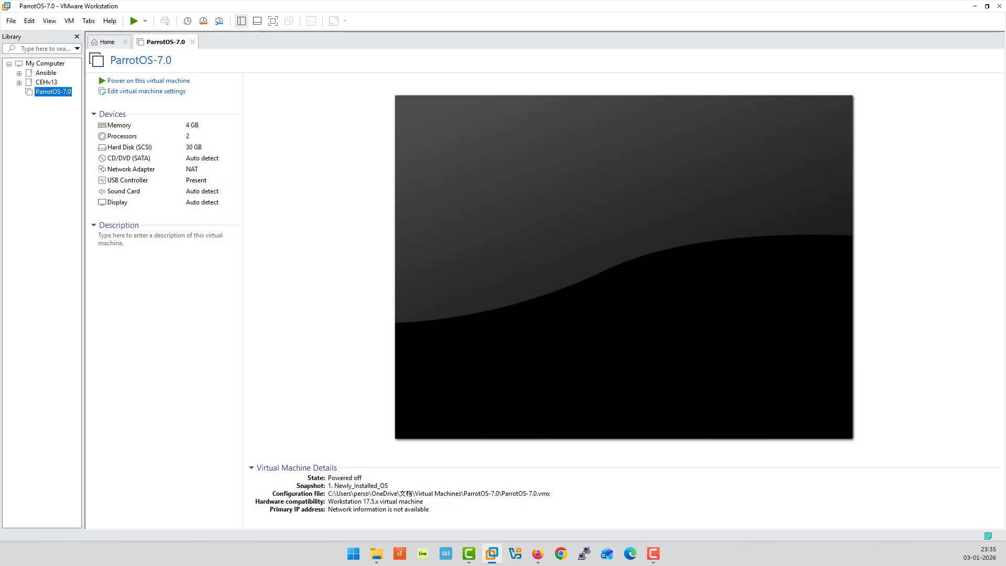
right_click(54, 92)
mouse_move(86, 245)
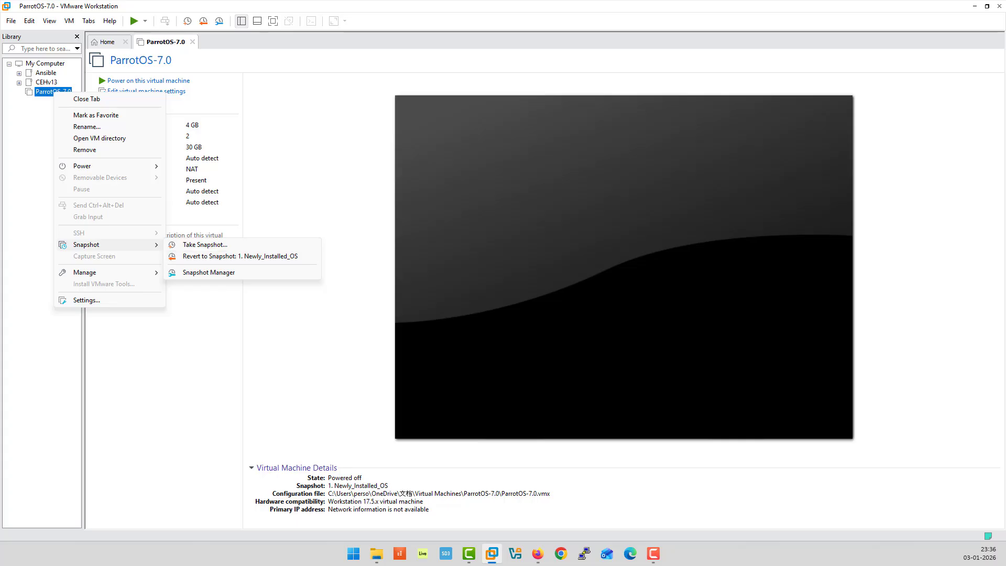
key("Escape")
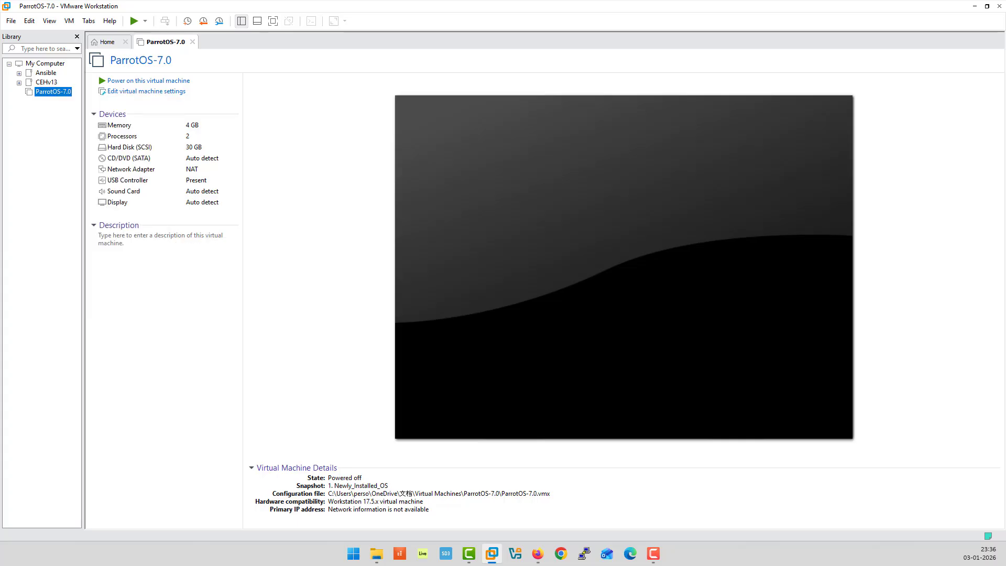